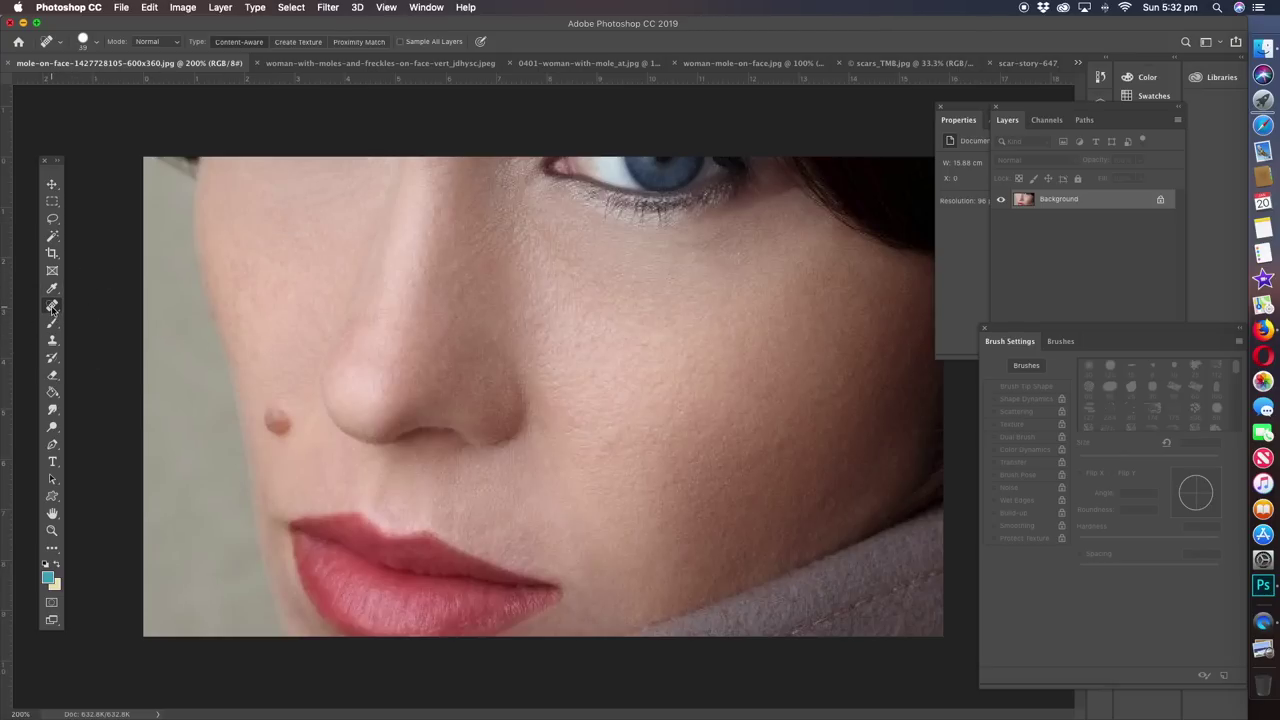
Open the healing tools flyout and keep the Spot Healing Brush as the active tool.
click(53, 308)
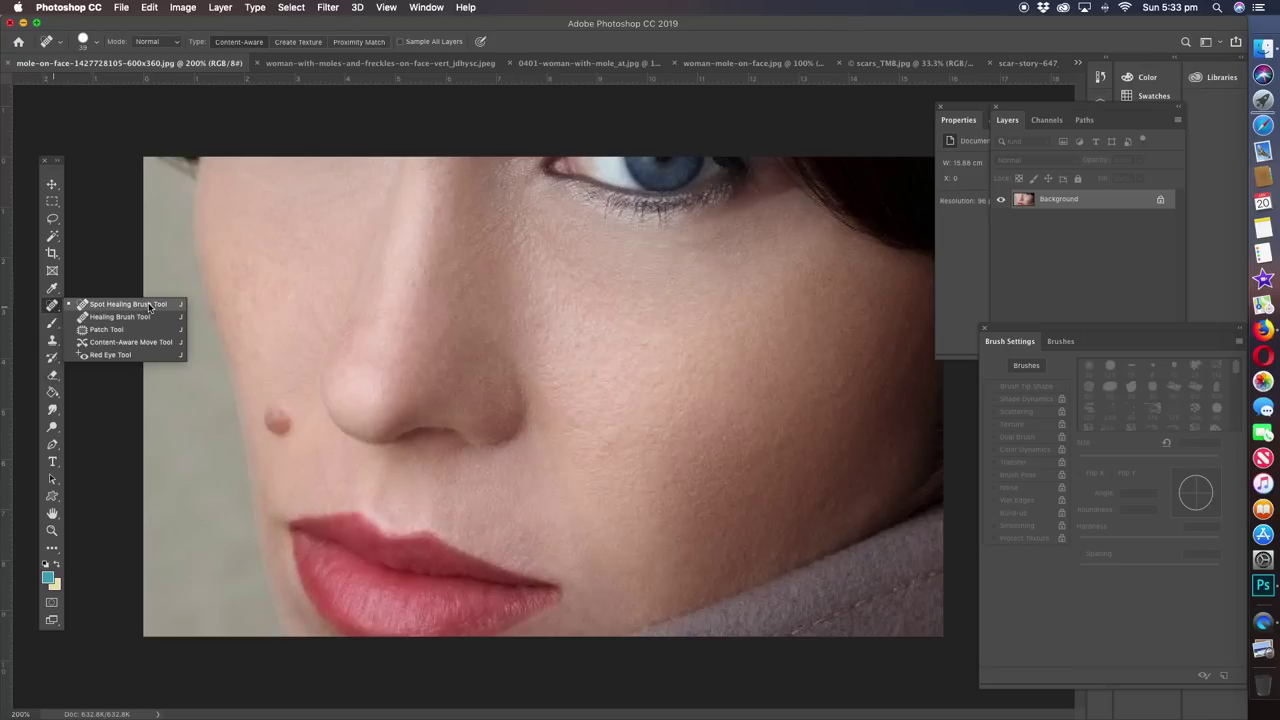
click(148, 306)
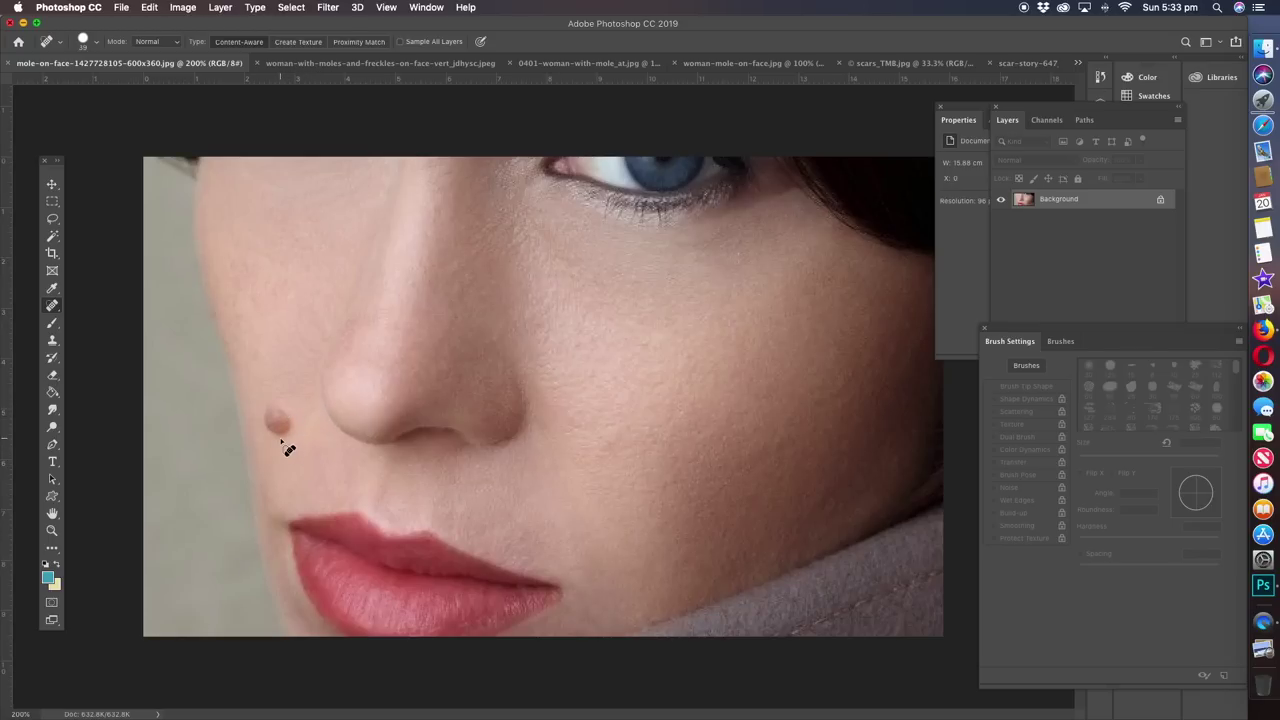
Paint out the mole beside the nose, set brush hardness to 71%, and switch to the freckled profile photo.
drag(283, 417, 286, 425)
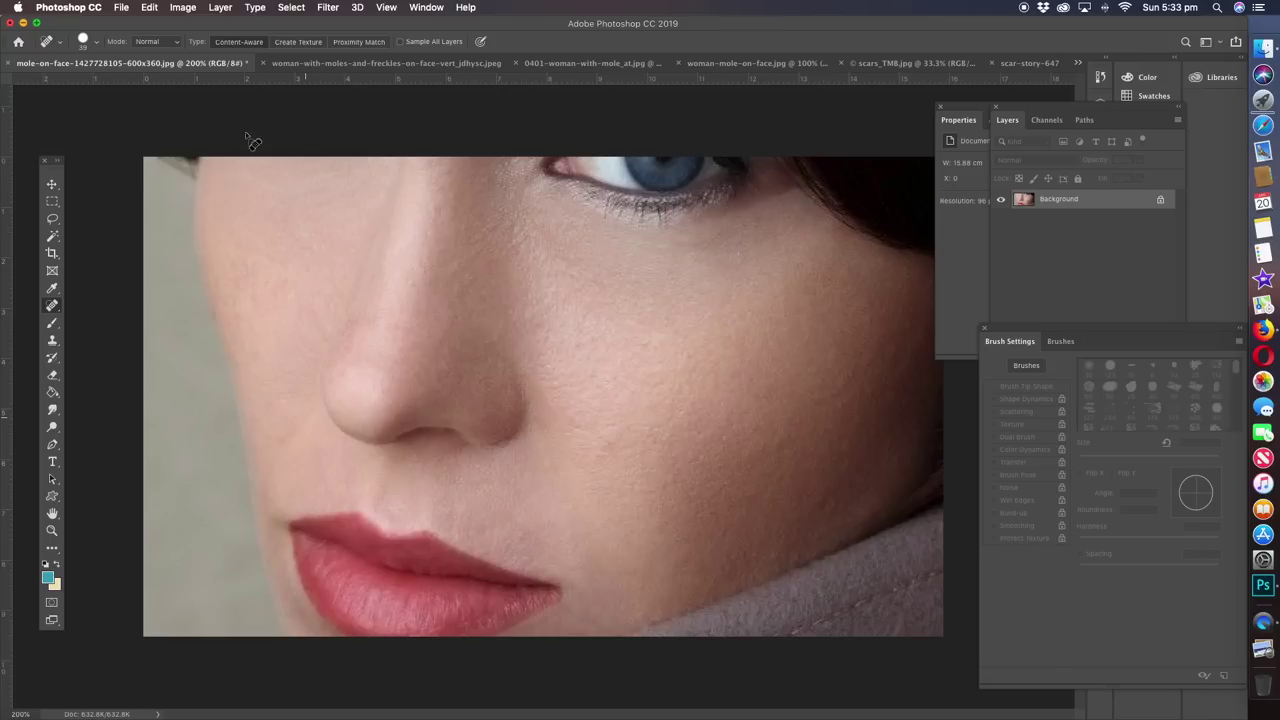
click(97, 43)
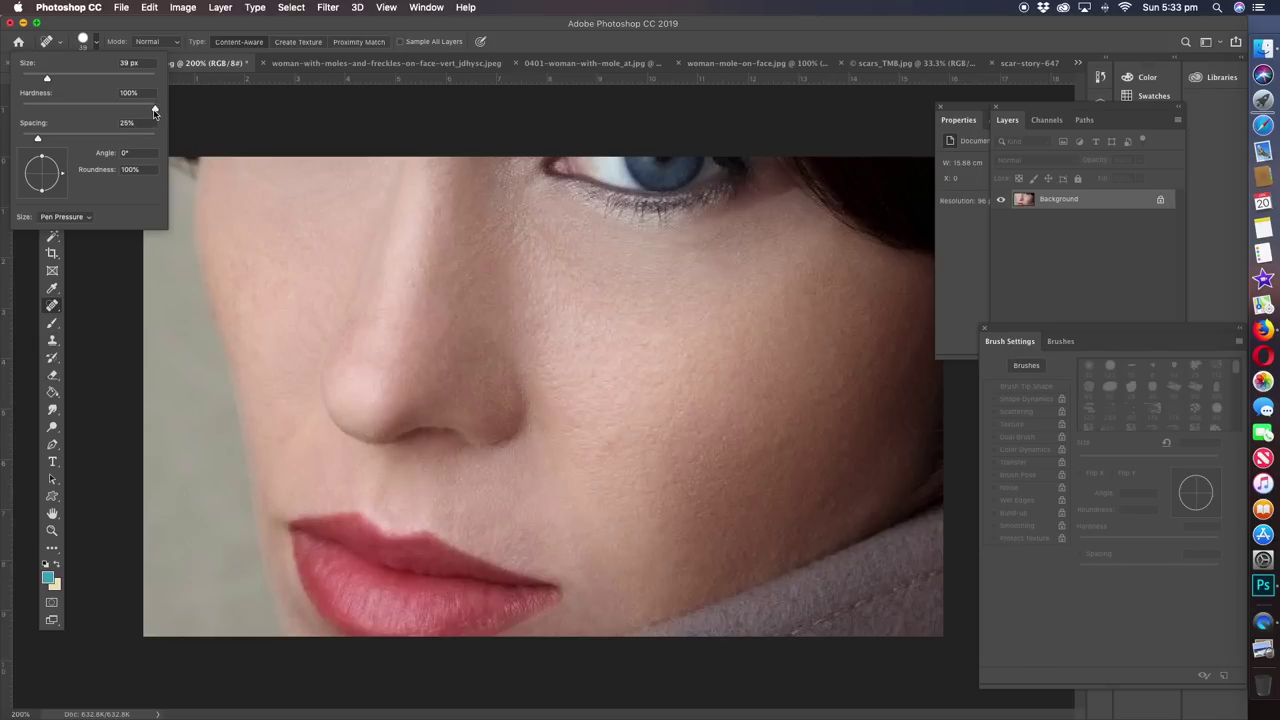
drag(155, 111, 116, 110)
click(243, 150)
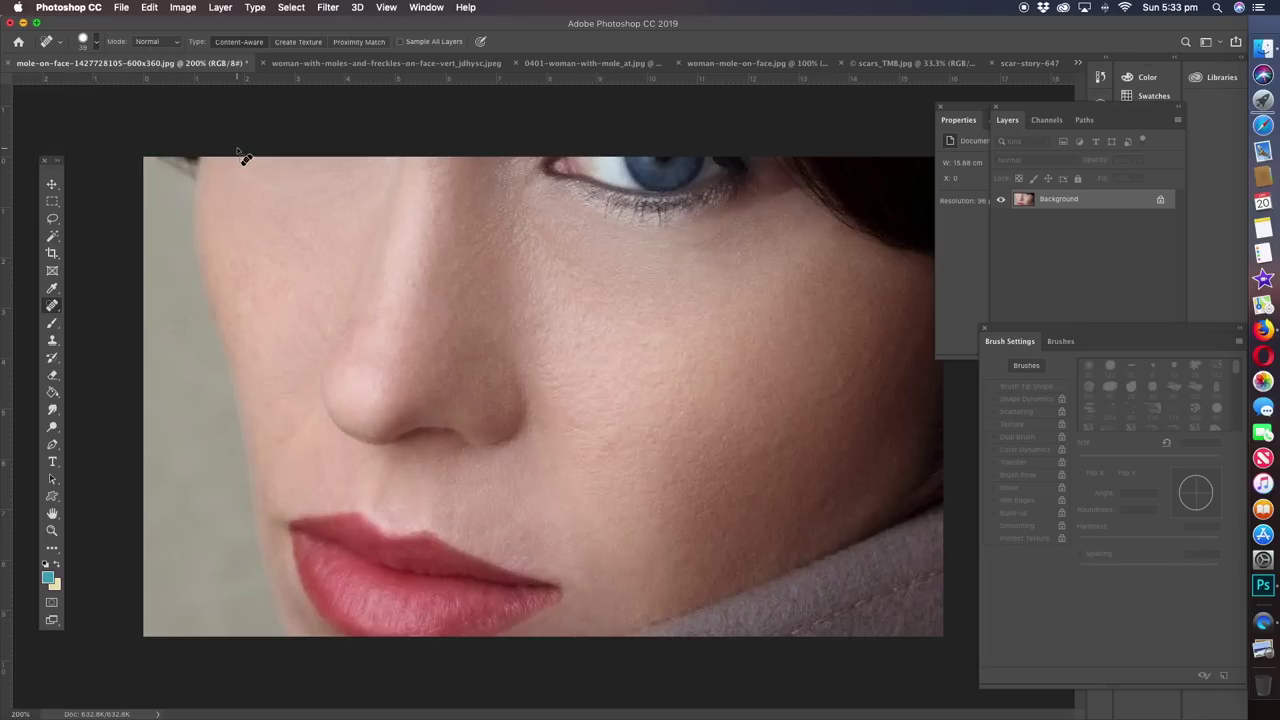
click(303, 64)
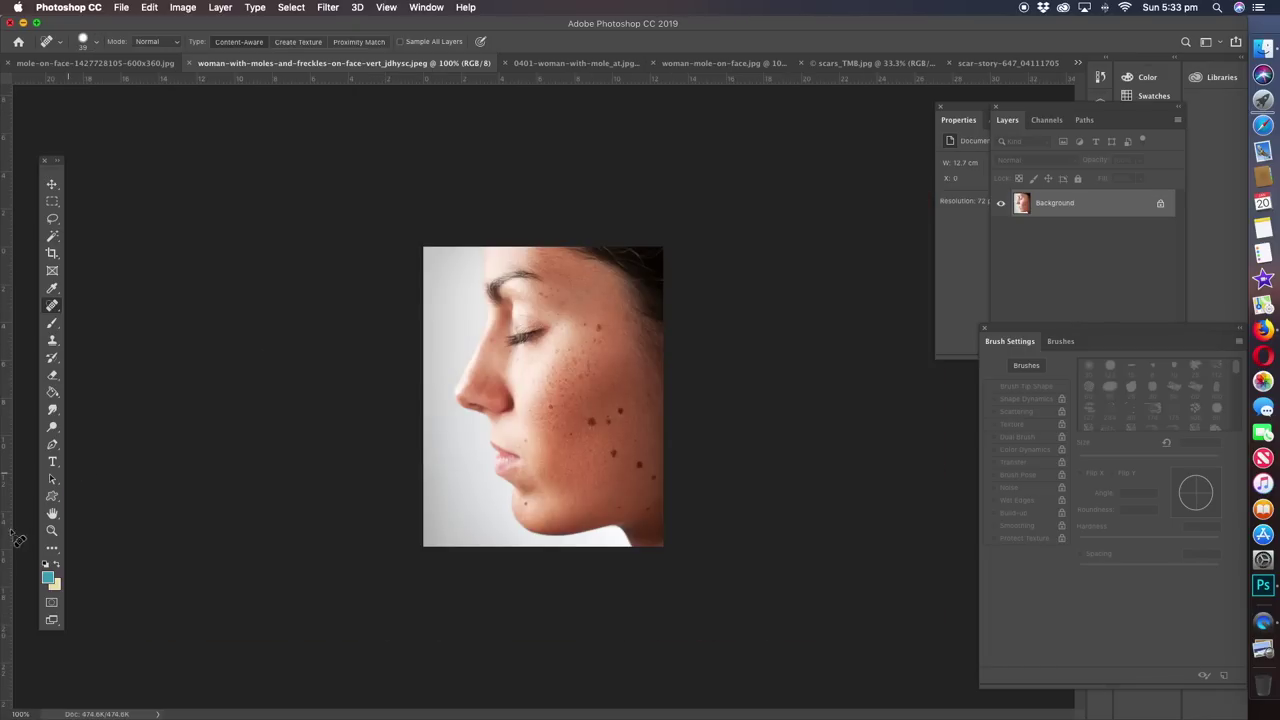
Zoom the freckled face to 200% and spot-heal the large cheek mole plus the moles near the jaw.
click(52, 530)
click(626, 413)
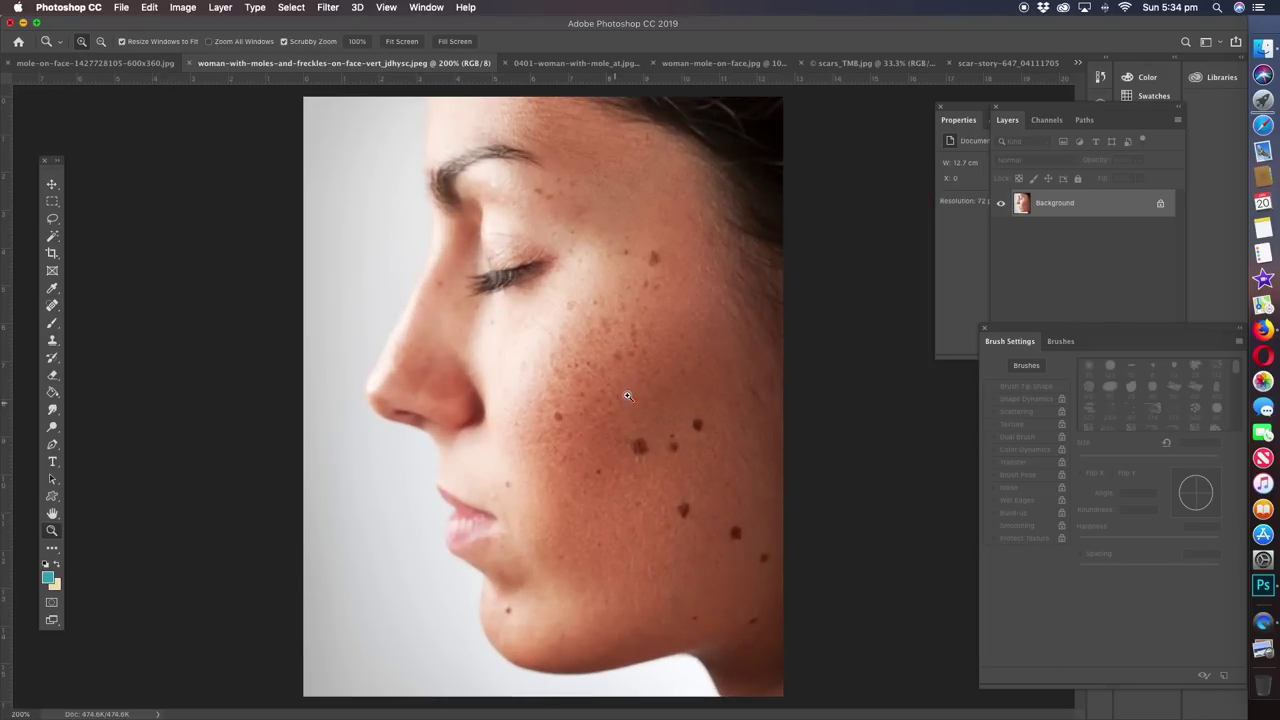
click(52, 306)
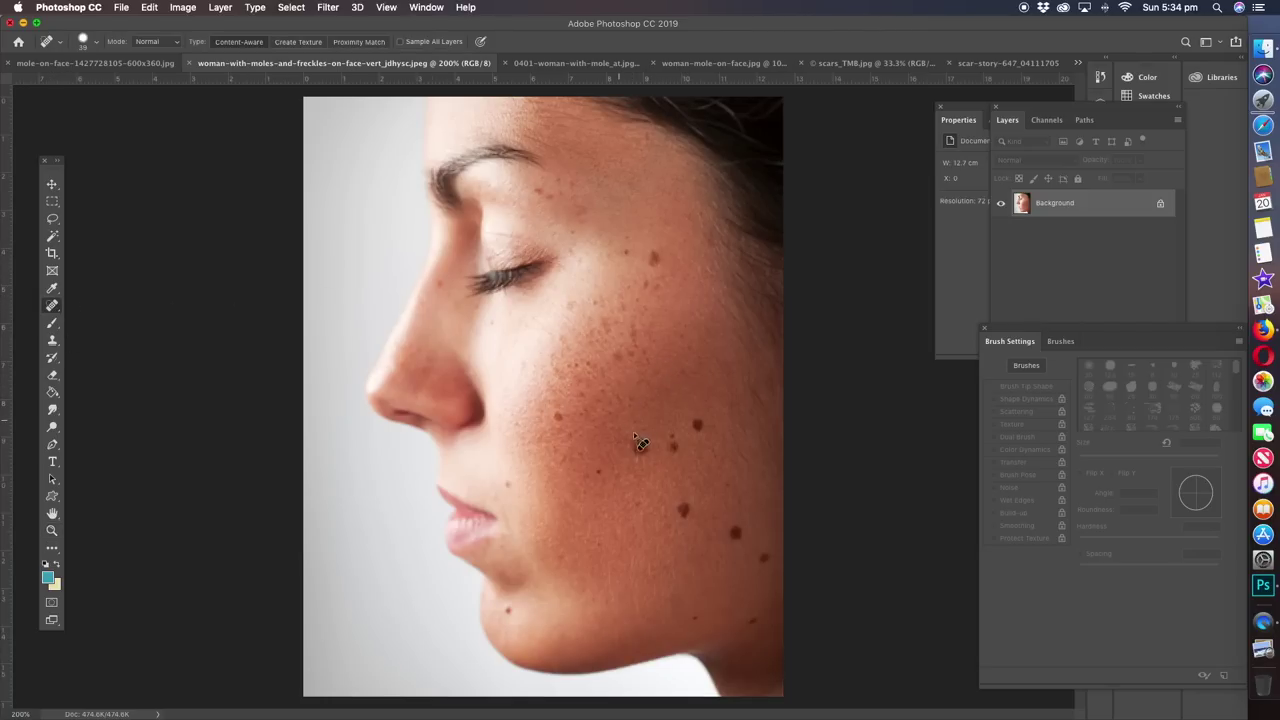
click(698, 428)
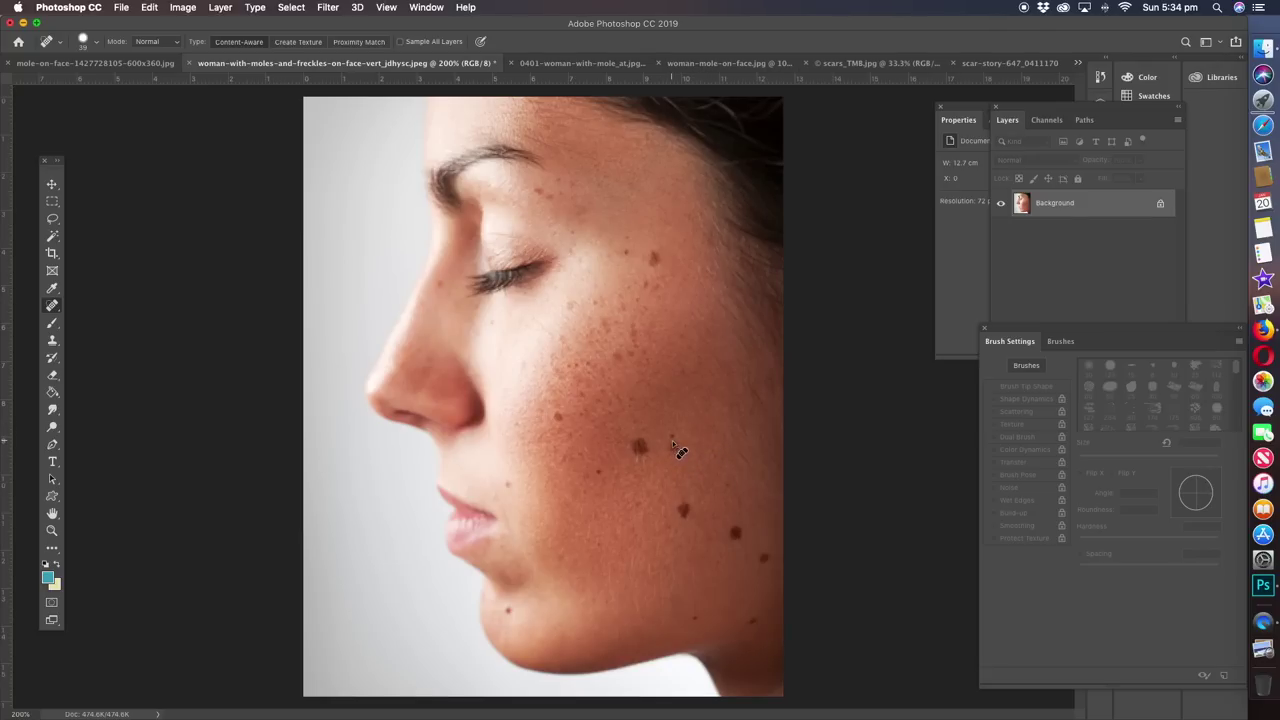
click(686, 504)
click(736, 532)
click(763, 557)
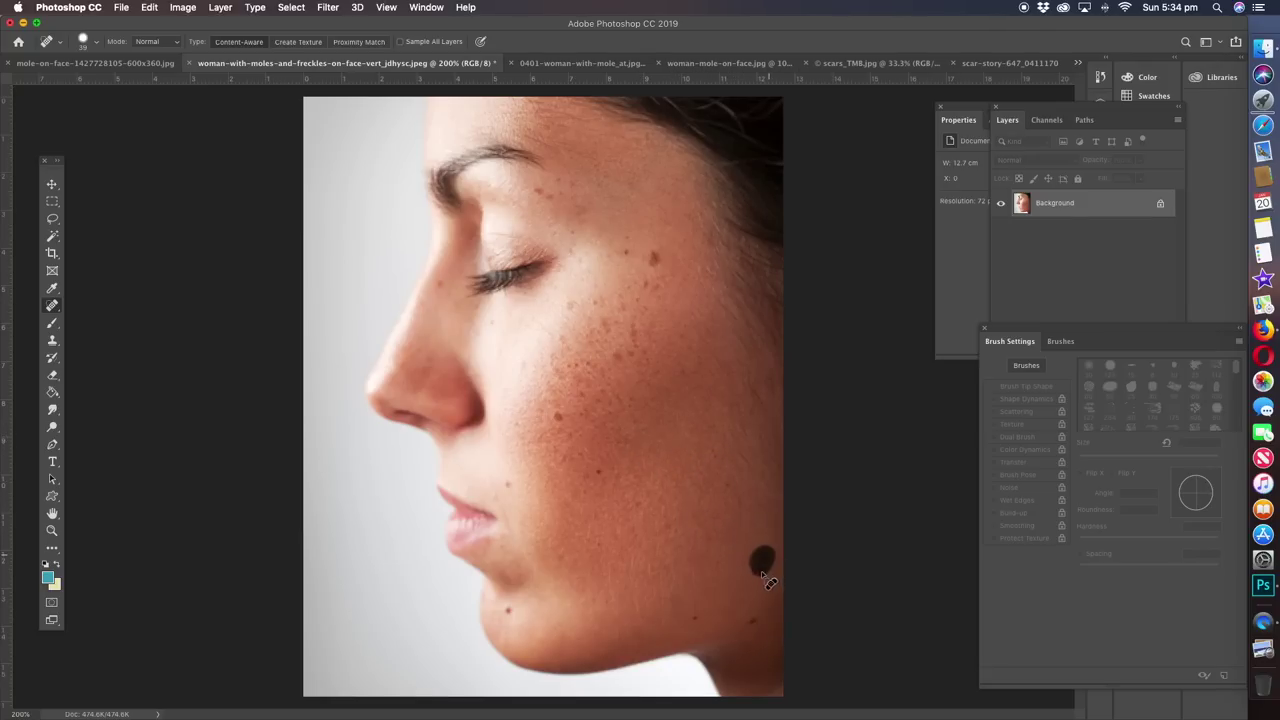
click(601, 473)
click(560, 418)
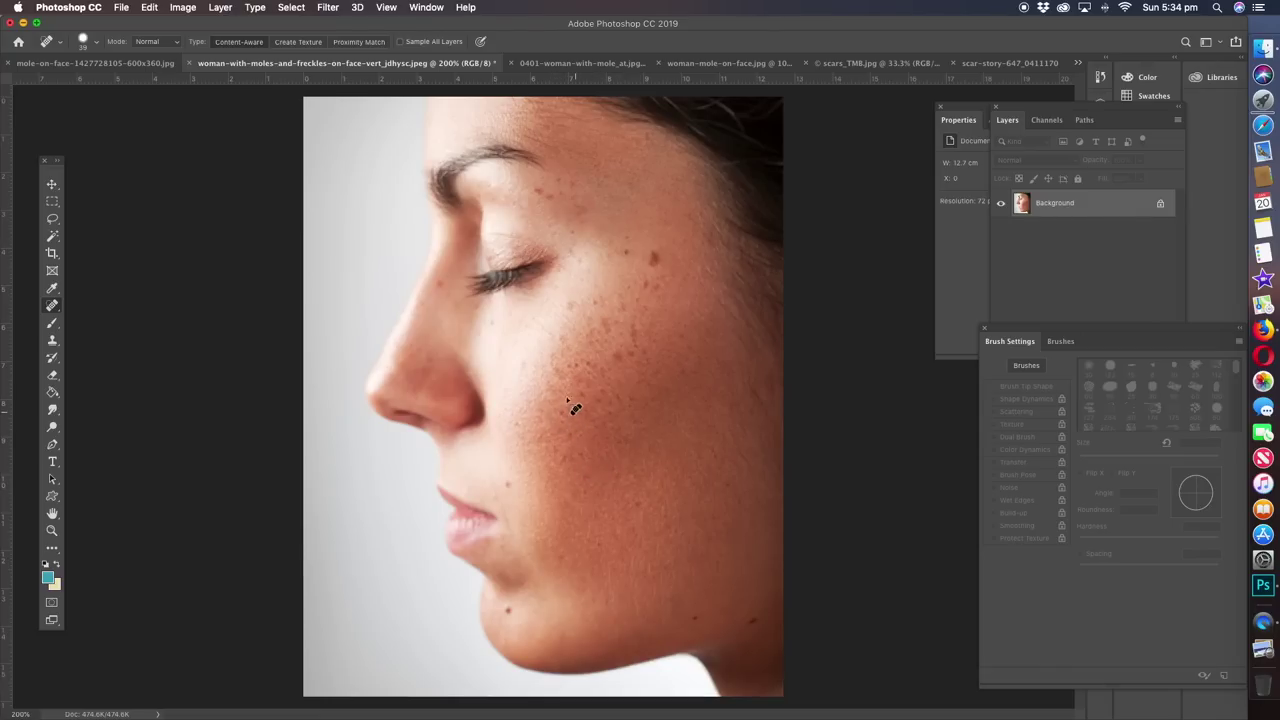
Heal the small cheek freckles, the dark mole high on the cheek, and the freckles below the brow and eye.
click(622, 366)
click(616, 355)
click(655, 258)
drag(553, 188, 576, 192)
mouse_move(648, 284)
mouse_down()
mouse_move(615, 300)
mouse_move(628, 342)
mouse_move(604, 381)
mouse_move(619, 369)
mouse_up()
mouse_move(620, 302)
mouse_down()
mouse_move(611, 377)
mouse_move(600, 351)
mouse_move(566, 371)
mouse_move(597, 361)
mouse_up()
drag(580, 316, 621, 308)
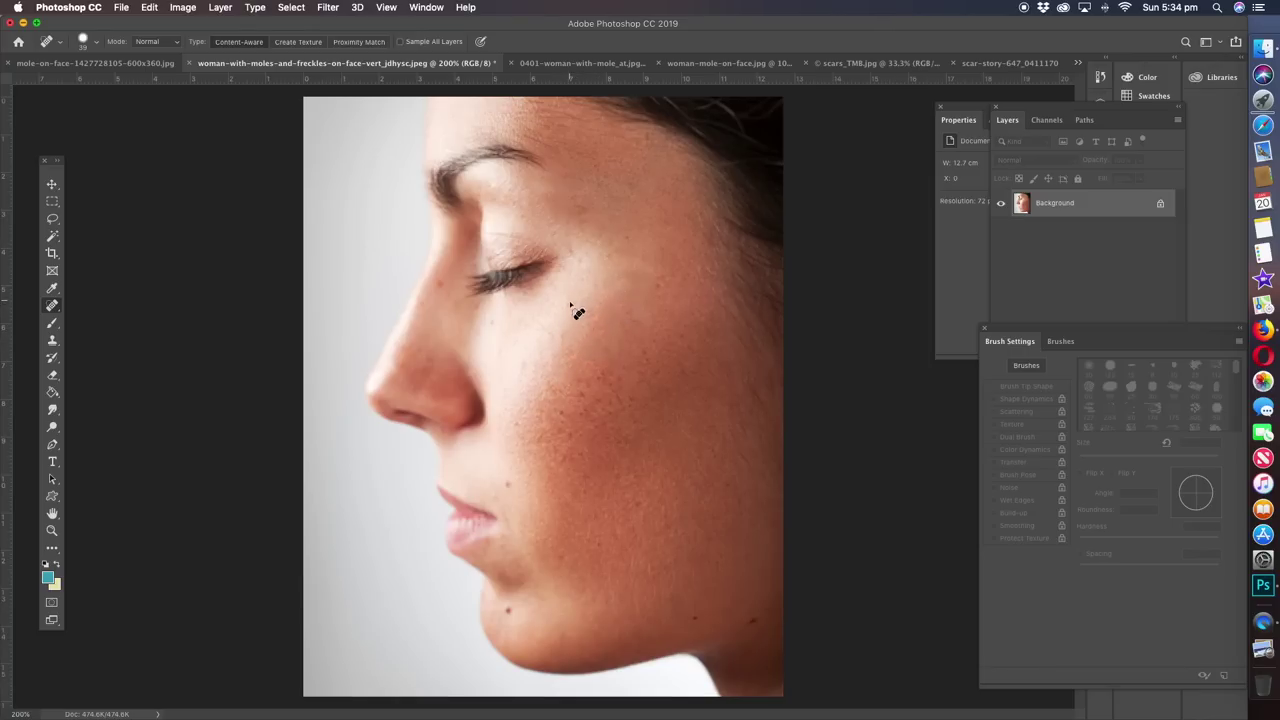
click(444, 289)
Heal the spot below the mouth, the jaw mole, and the remaining freckles along the cheek.
drag(497, 503, 497, 504)
drag(690, 621, 691, 621)
click(566, 414)
click(591, 413)
click(605, 384)
mouse_move(618, 381)
mouse_down()
mouse_move(606, 378)
mouse_move(600, 417)
mouse_up()
drag(672, 298, 663, 300)
click(591, 415)
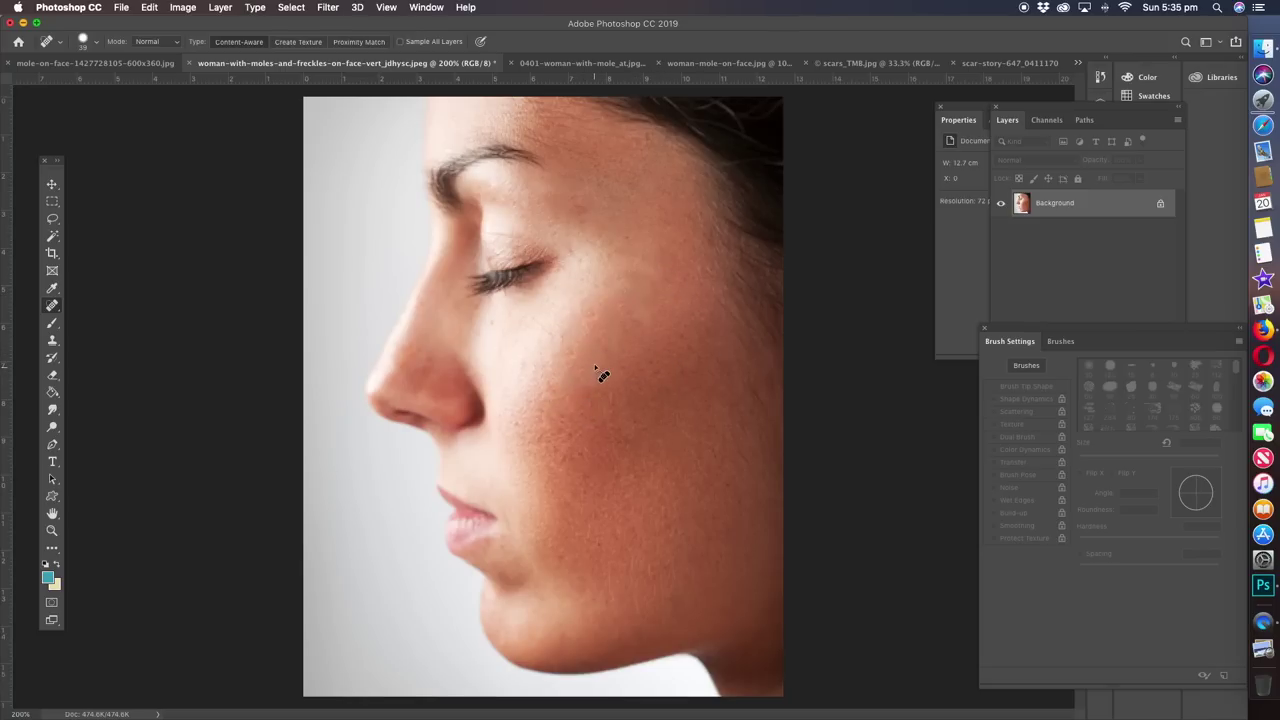
right_click(51, 307)
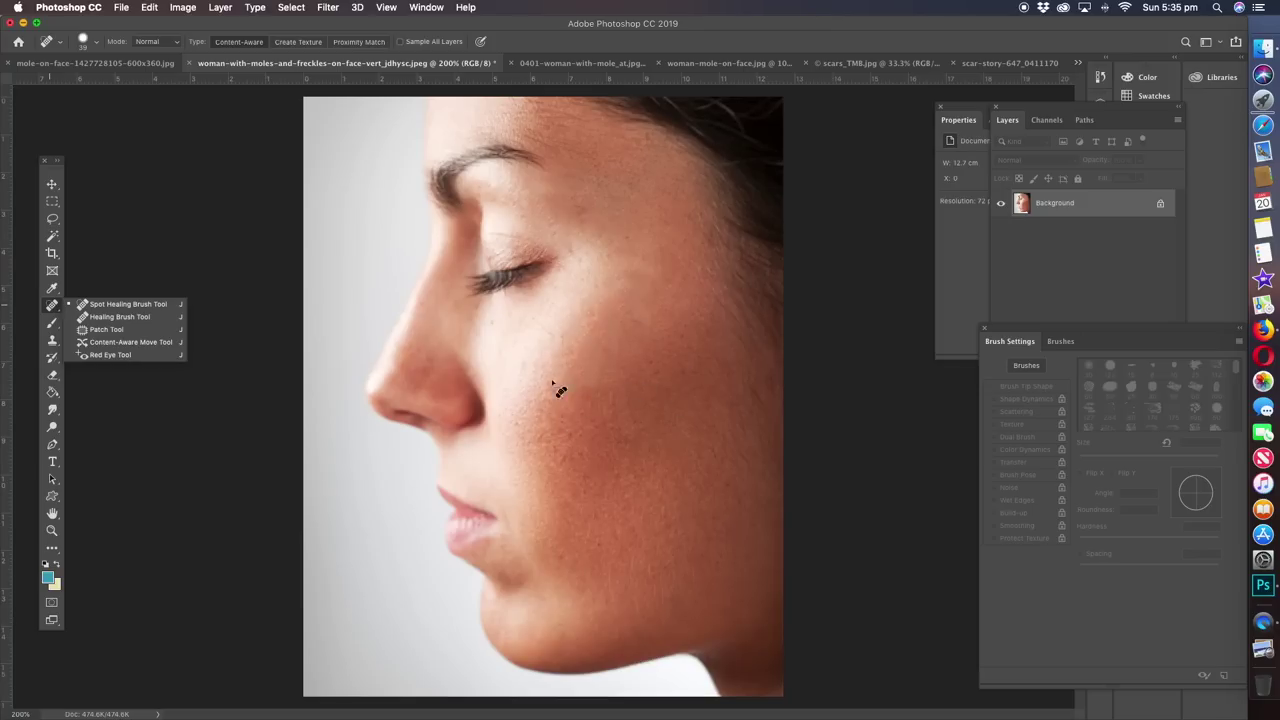
Zoom to 300% and patch a blotchy cheek area with the cleaner skin below it.
click(60, 530)
click(668, 392)
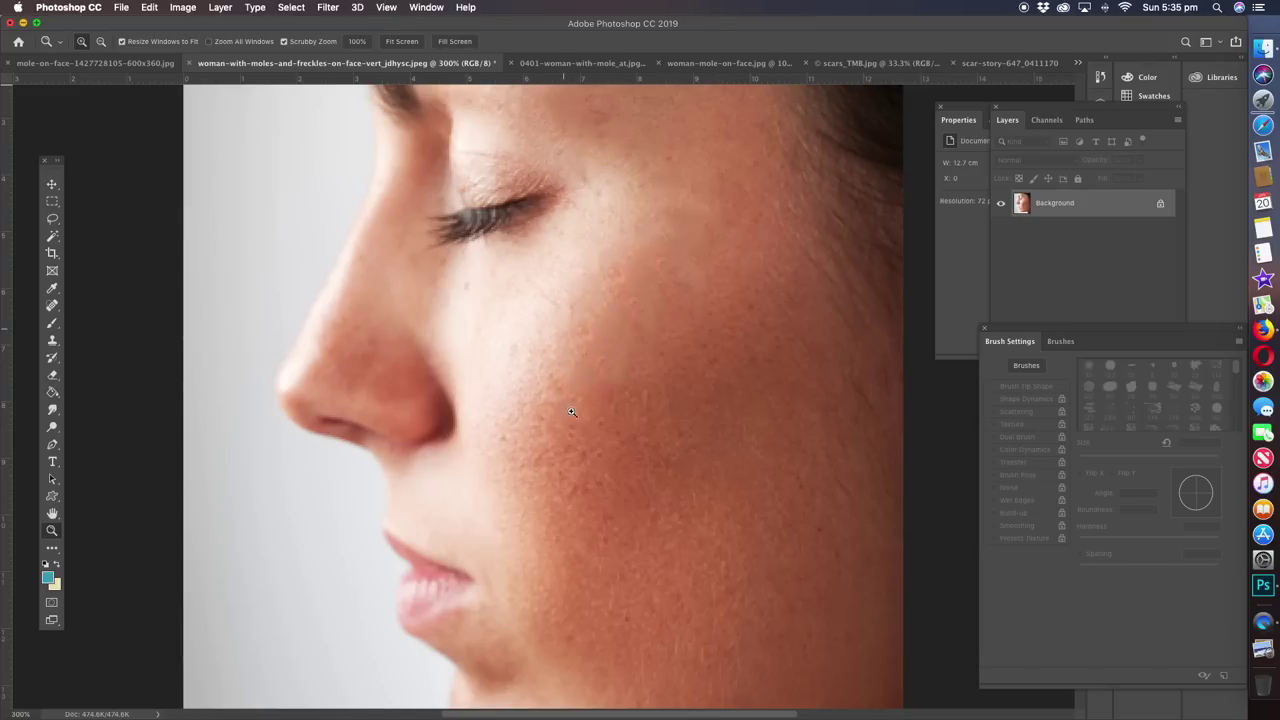
click(52, 306)
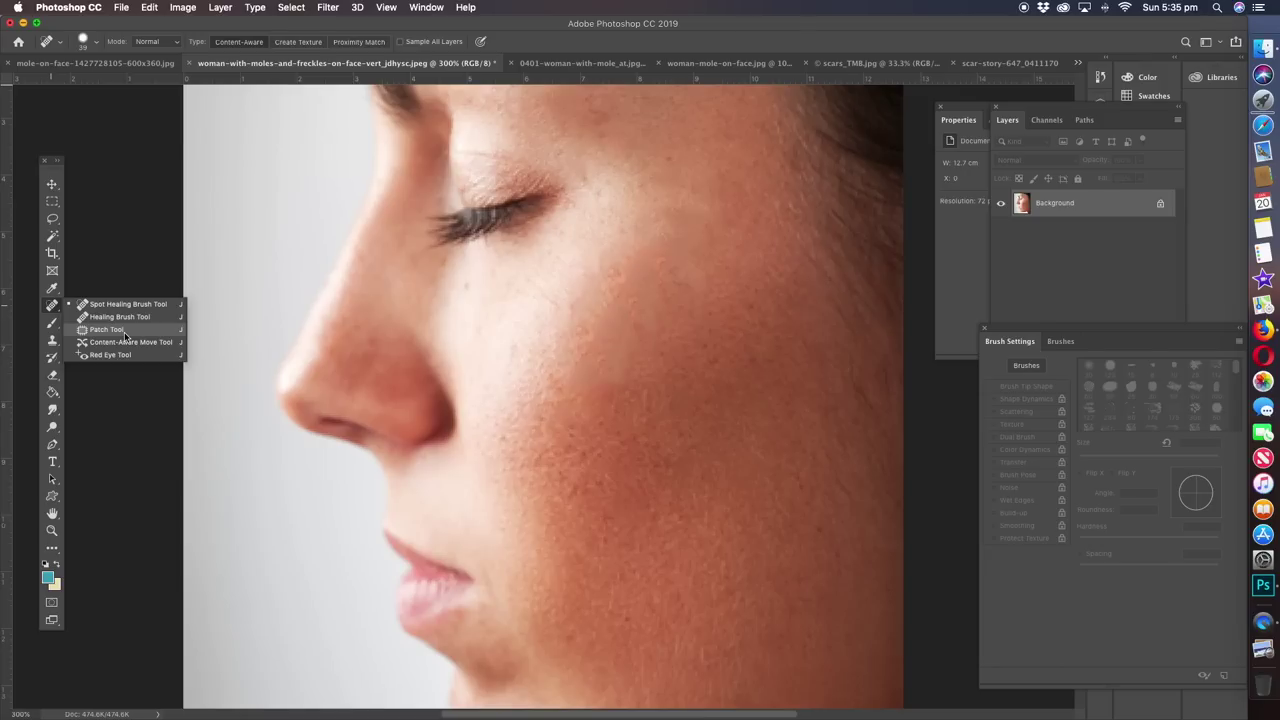
click(107, 329)
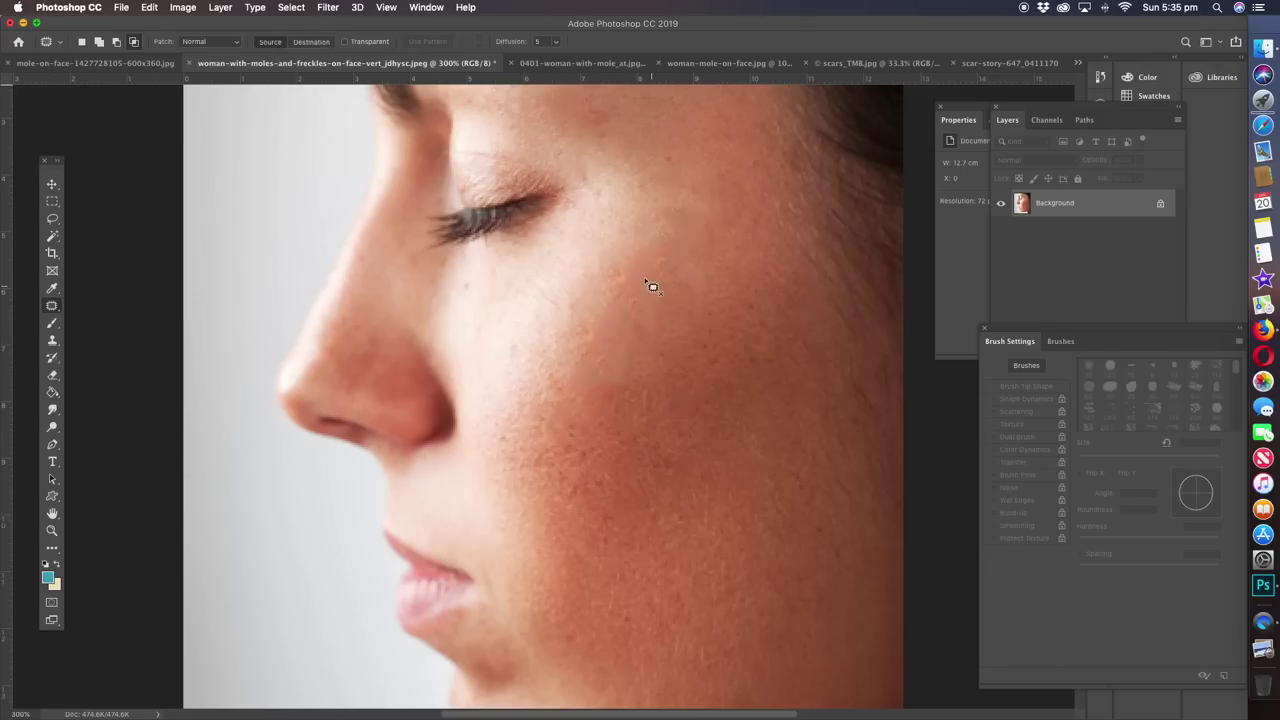
mouse_move(632, 266)
mouse_down()
mouse_move(600, 264)
mouse_move(549, 351)
mouse_move(542, 385)
mouse_move(580, 404)
mouse_up()
drag(665, 291, 663, 296)
drag(617, 343, 740, 600)
key(ctrl+d)
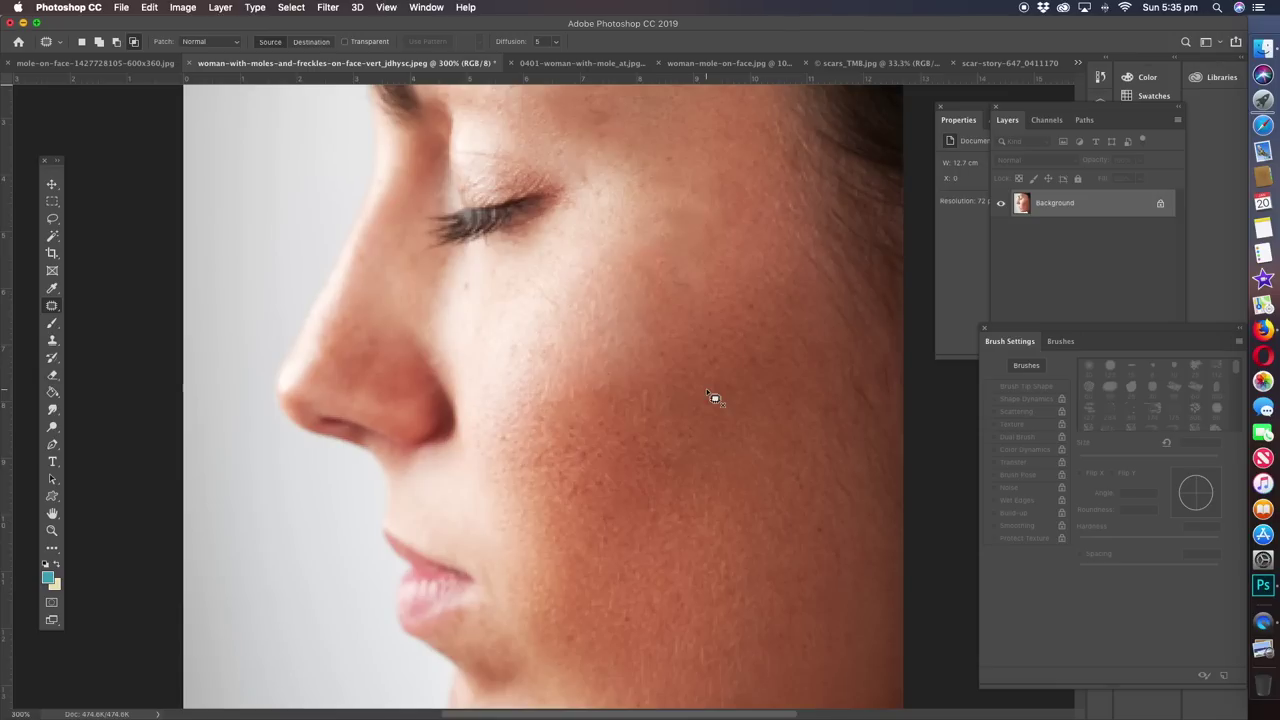
Patch a second cheek area, reselecting it and patching again with nearby skin.
mouse_move(514, 434)
mouse_down()
mouse_move(609, 366)
mouse_move(518, 395)
mouse_up()
drag(670, 541, 690, 550)
key(super+d)
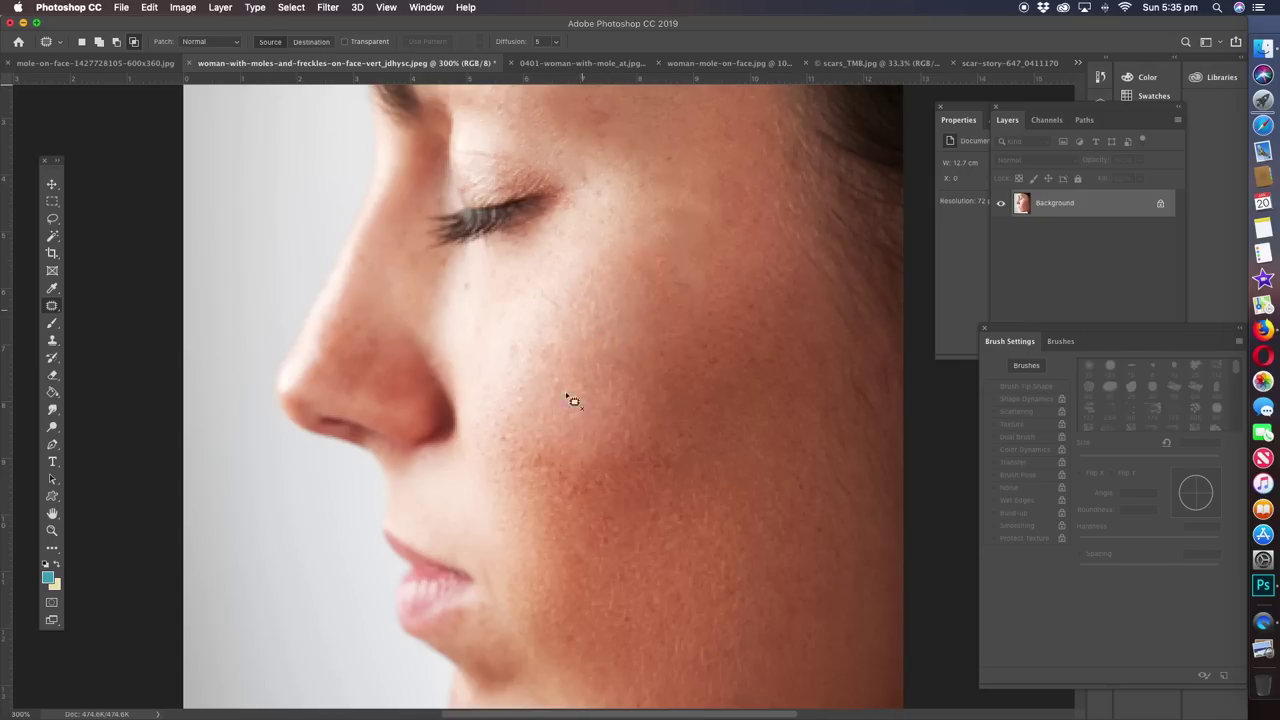
key(super+shift+d)
drag(649, 380, 509, 318)
key(super+d)
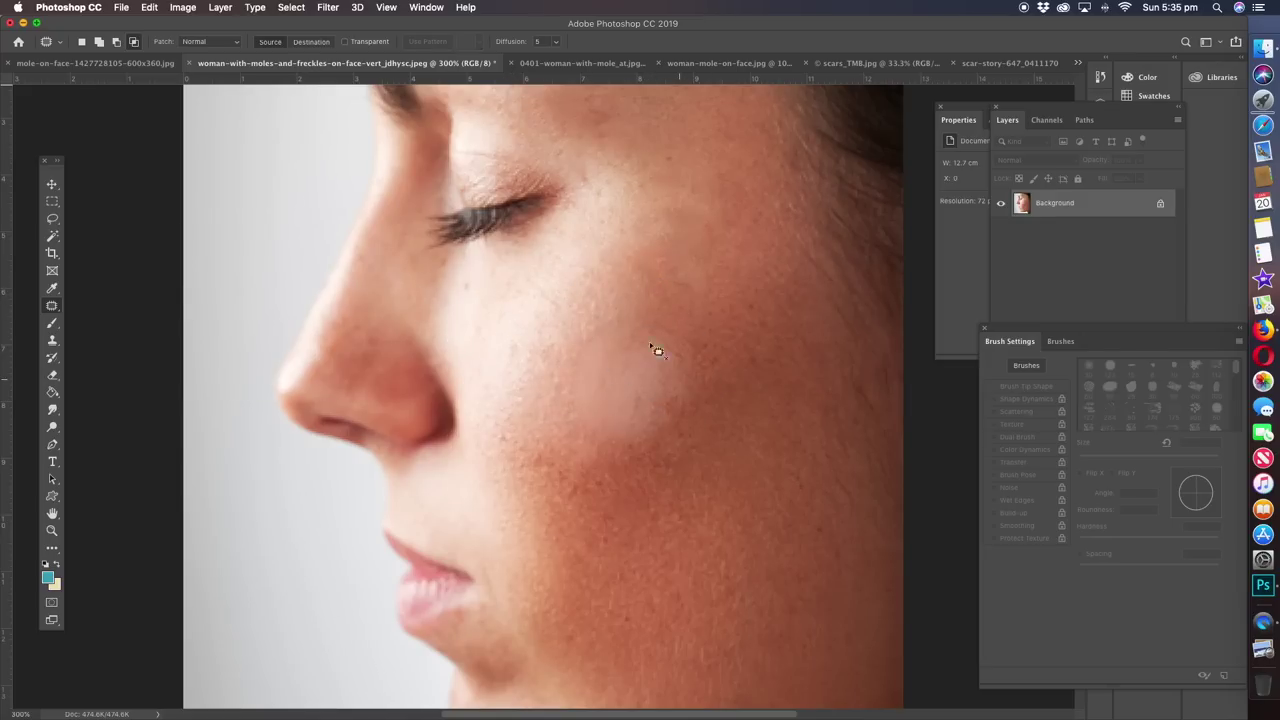
Patch the lightened cheek area and another spot, then spot-heal a blemish below the eye.
mouse_move(634, 320)
mouse_down()
mouse_move(567, 353)
mouse_move(585, 427)
mouse_move(700, 404)
mouse_up()
drag(643, 366, 710, 542)
drag(645, 365, 680, 557)
key(ctrl+d)
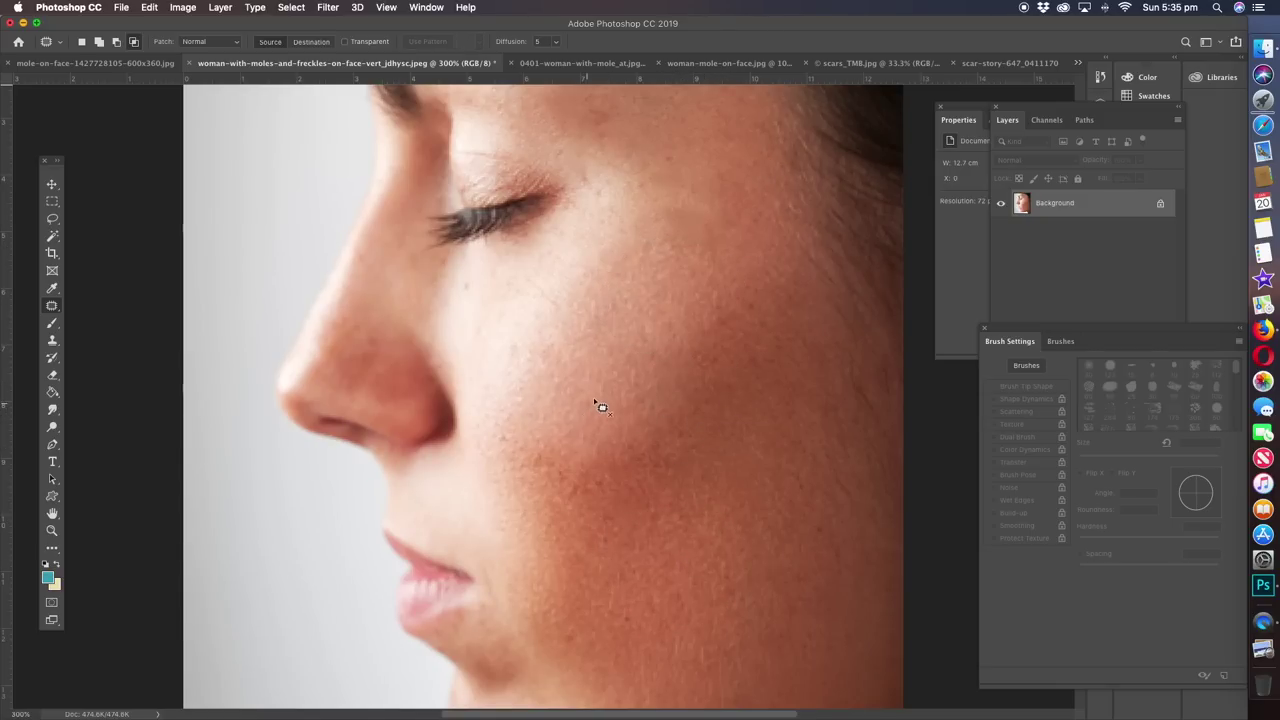
mouse_move(514, 452)
mouse_down()
mouse_move(610, 540)
mouse_move(516, 455)
mouse_move(697, 418)
mouse_up()
key(ctrl+d)
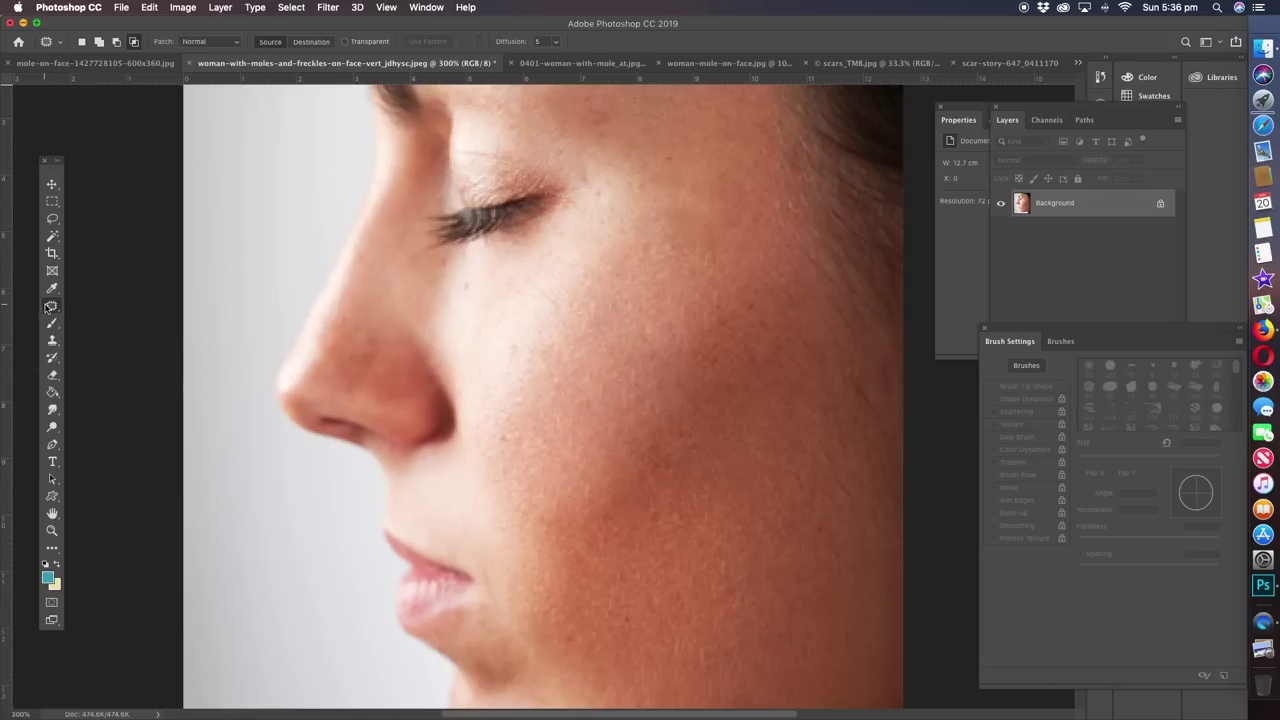
drag(52, 307, 143, 298)
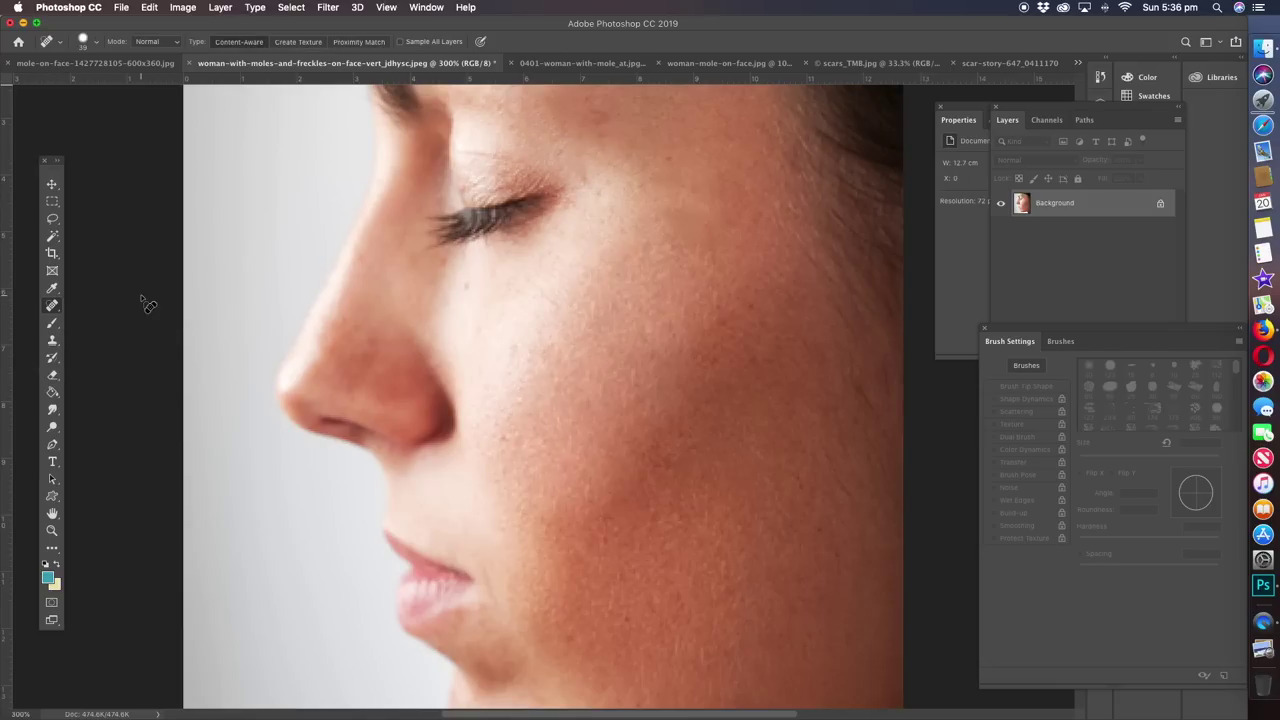
click(466, 282)
Heal the spots below and above the eye, zooming out to 200%.
click(482, 272)
click(53, 531)
alt+click(428, 433)
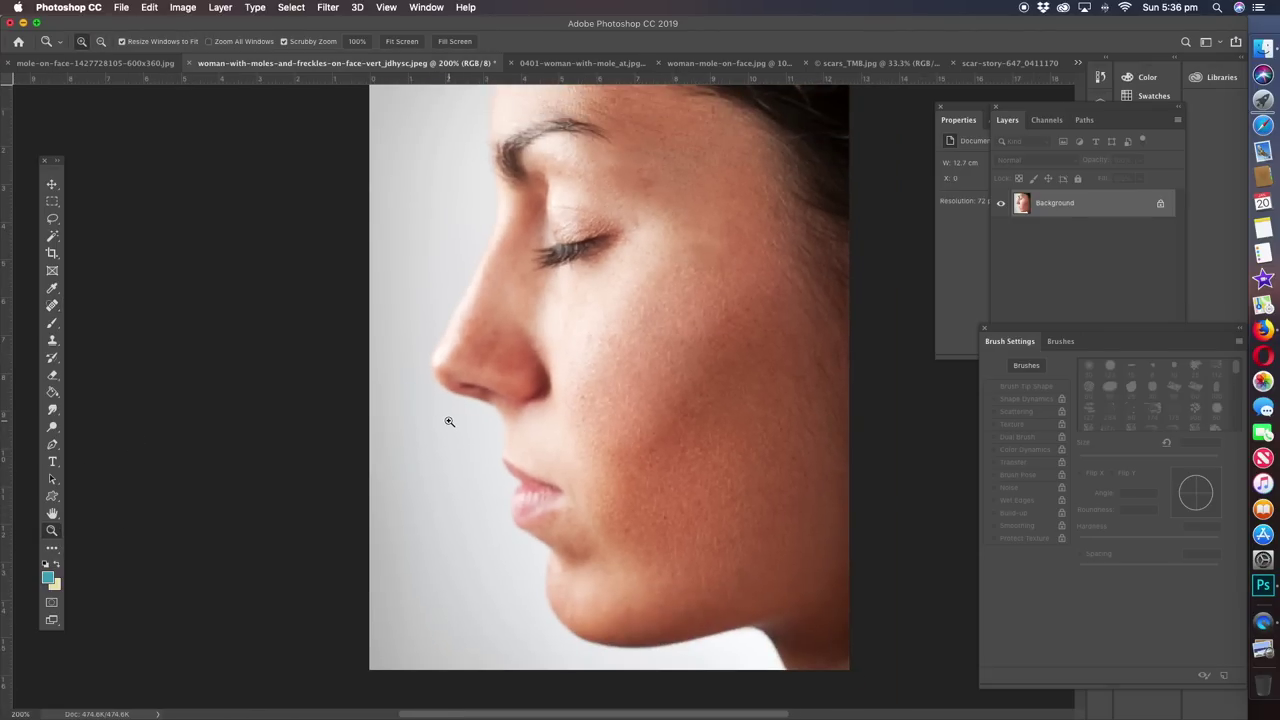
click(53, 305)
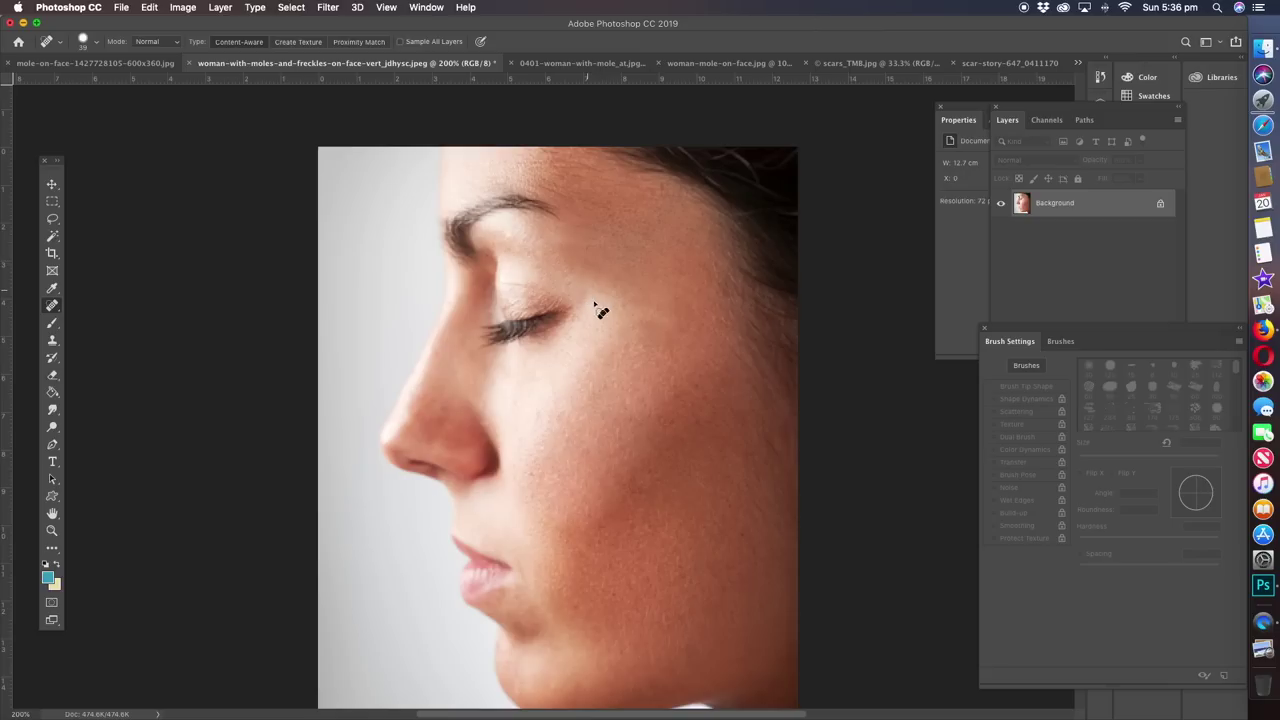
click(537, 250)
In 0401-woman-with-mole_at.jpg, zoom to 300% and spot-heal the cheek mole.
click(532, 66)
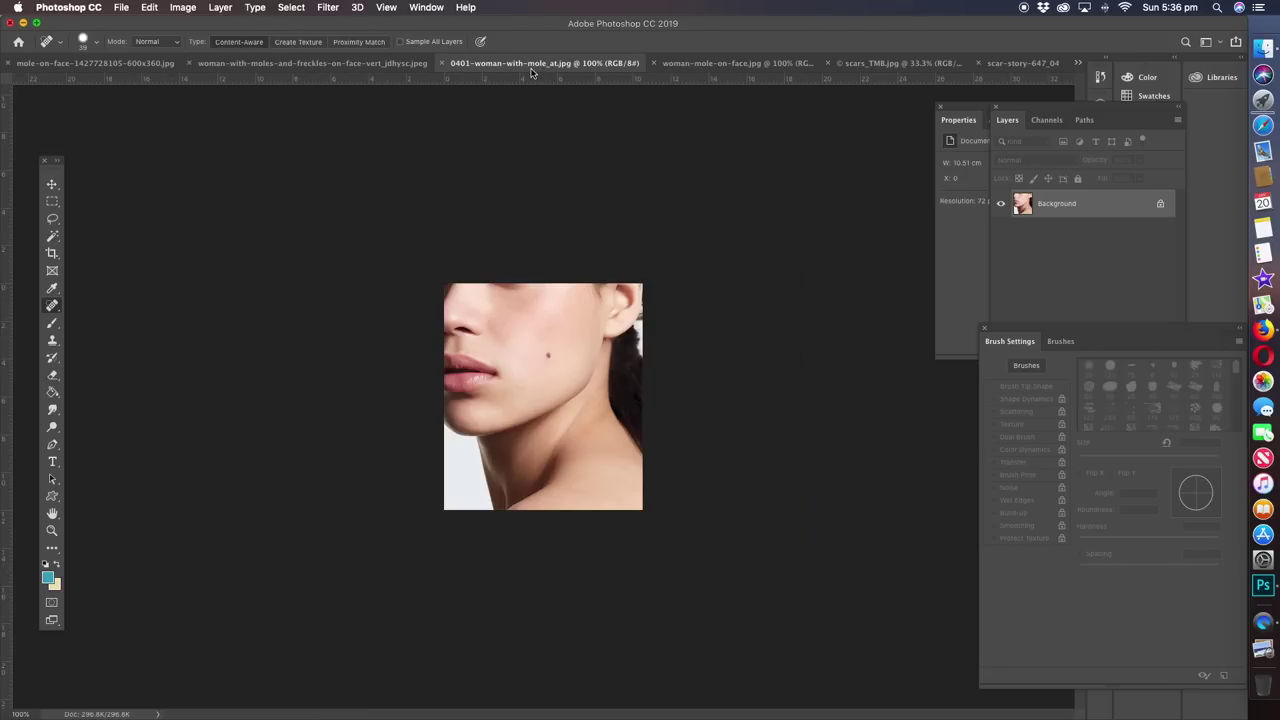
click(53, 532)
click(616, 406)
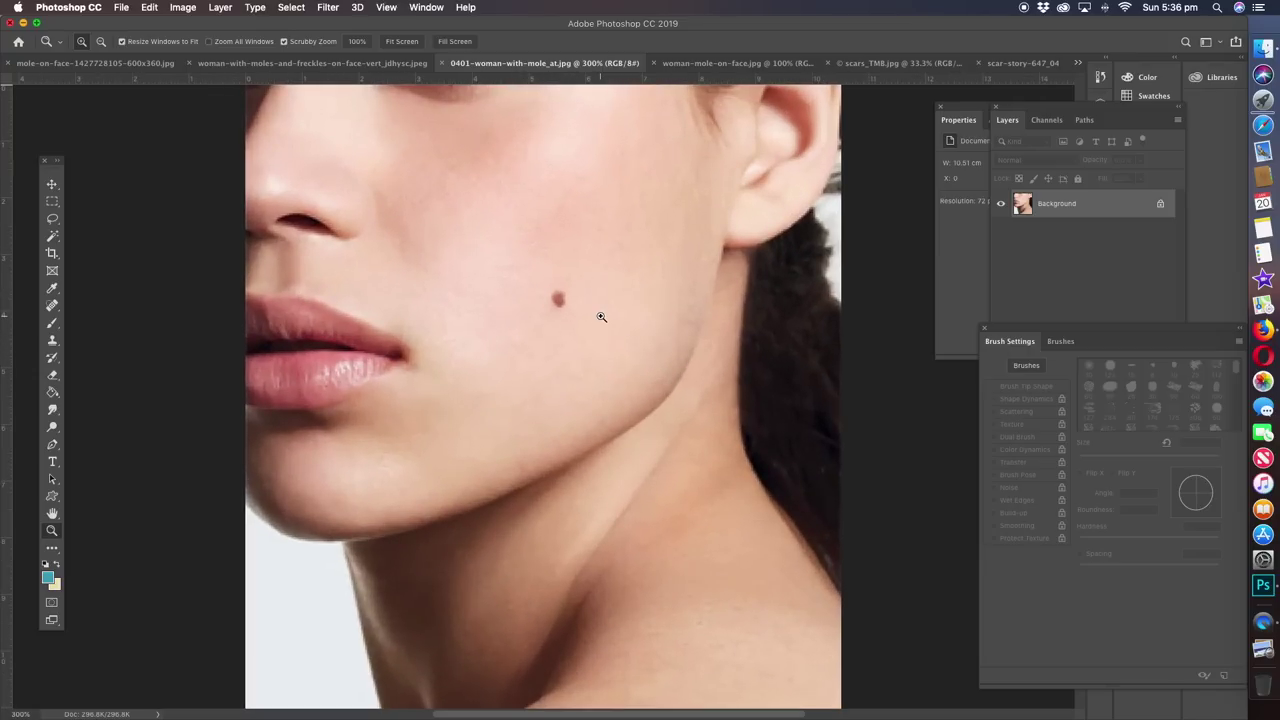
click(54, 305)
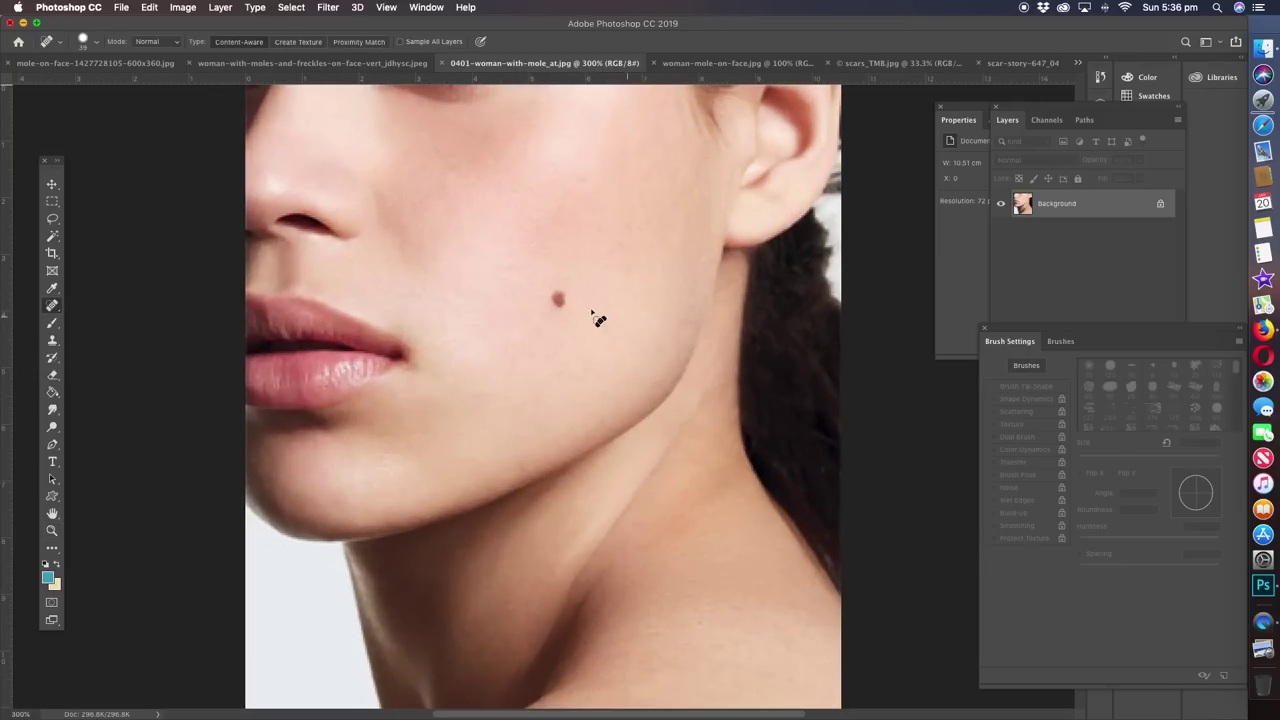
click(561, 300)
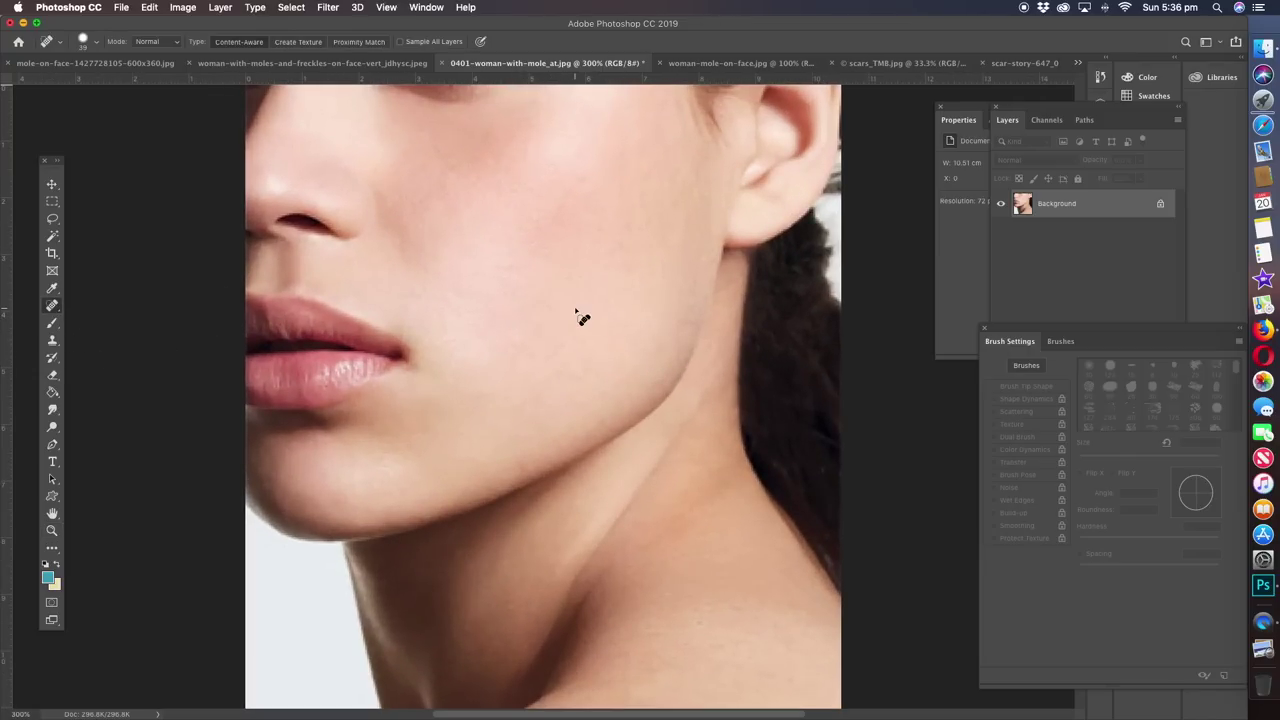
Switch to woman-mole-on-face.jpg and zoom in on its cheek mole.
click(668, 66)
click(52, 530)
click(530, 520)
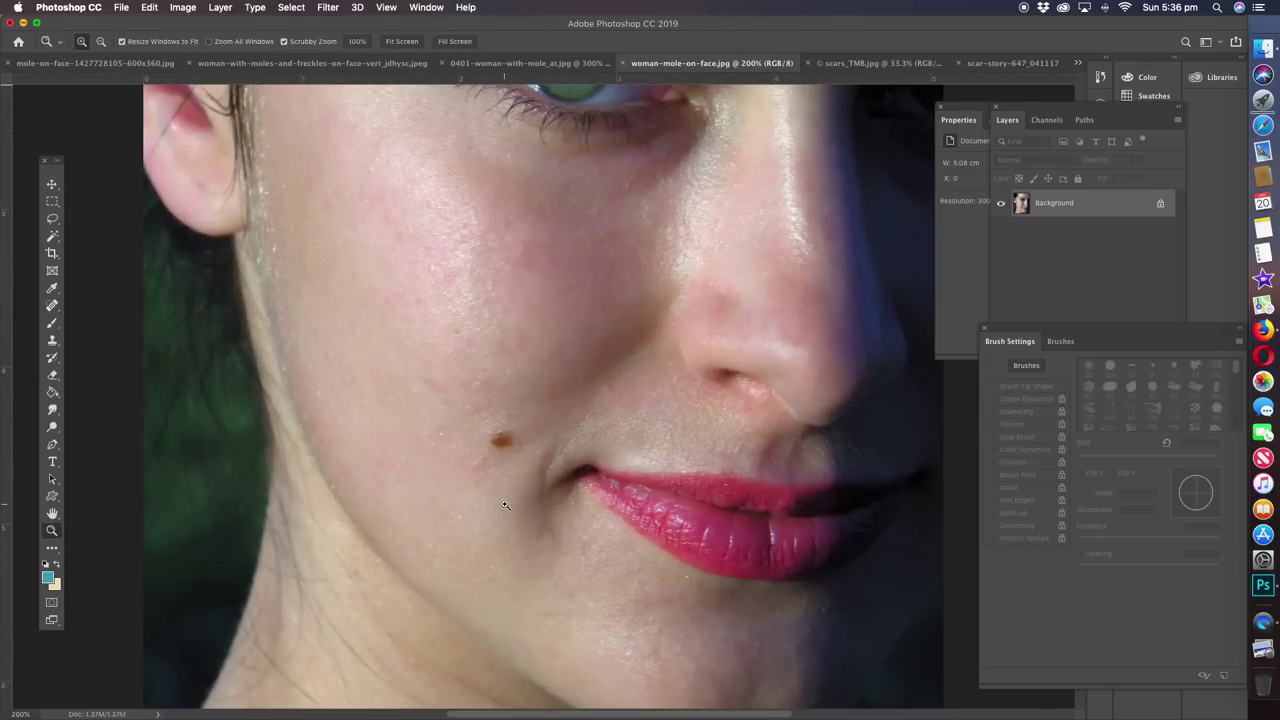
Lasso the mole beside the mouth with the Content-Aware Move Tool and move it left onto the cheek.
click(52, 305)
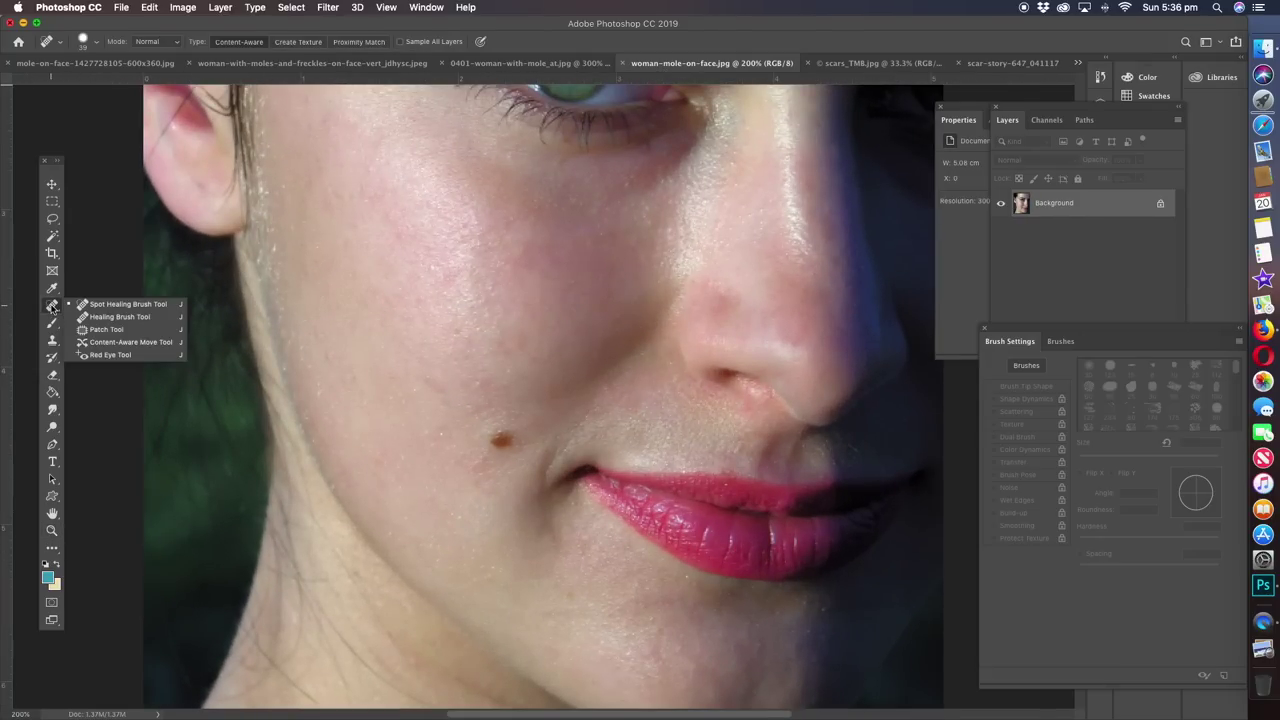
click(122, 343)
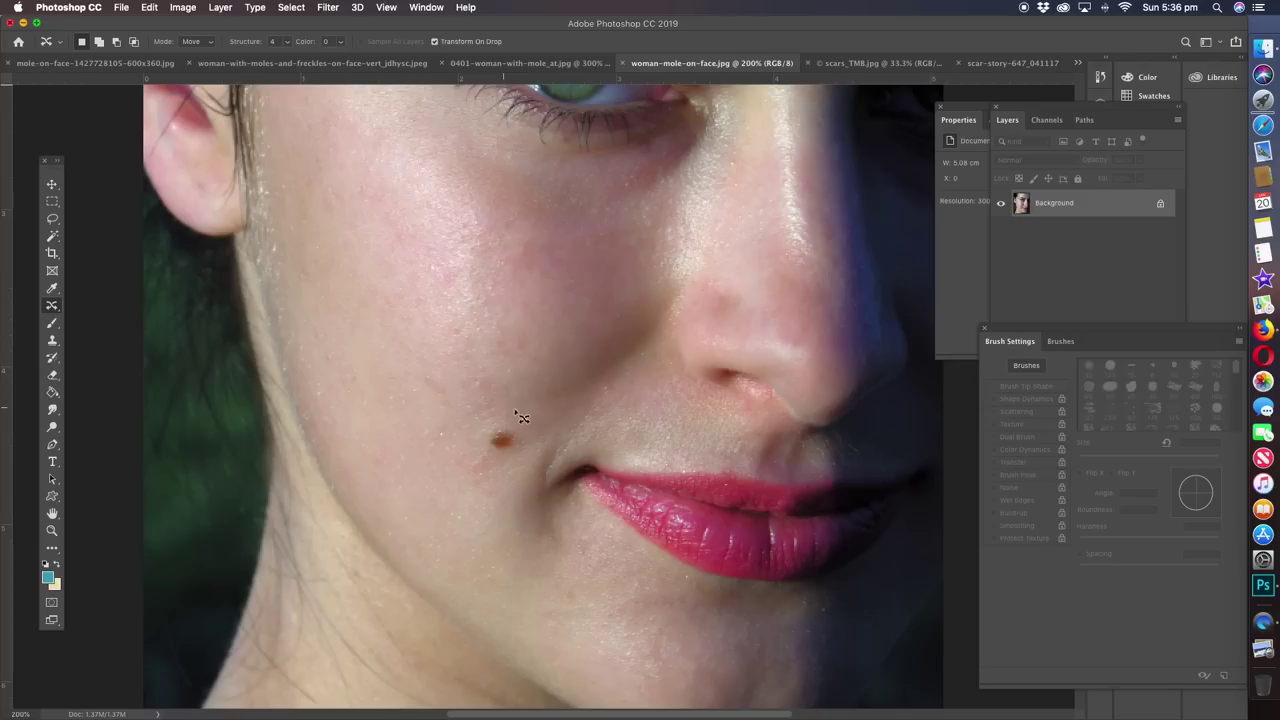
mouse_move(502, 405)
mouse_down()
mouse_move(467, 462)
mouse_move(521, 465)
mouse_up()
drag(491, 408, 492, 408)
drag(506, 452, 465, 445)
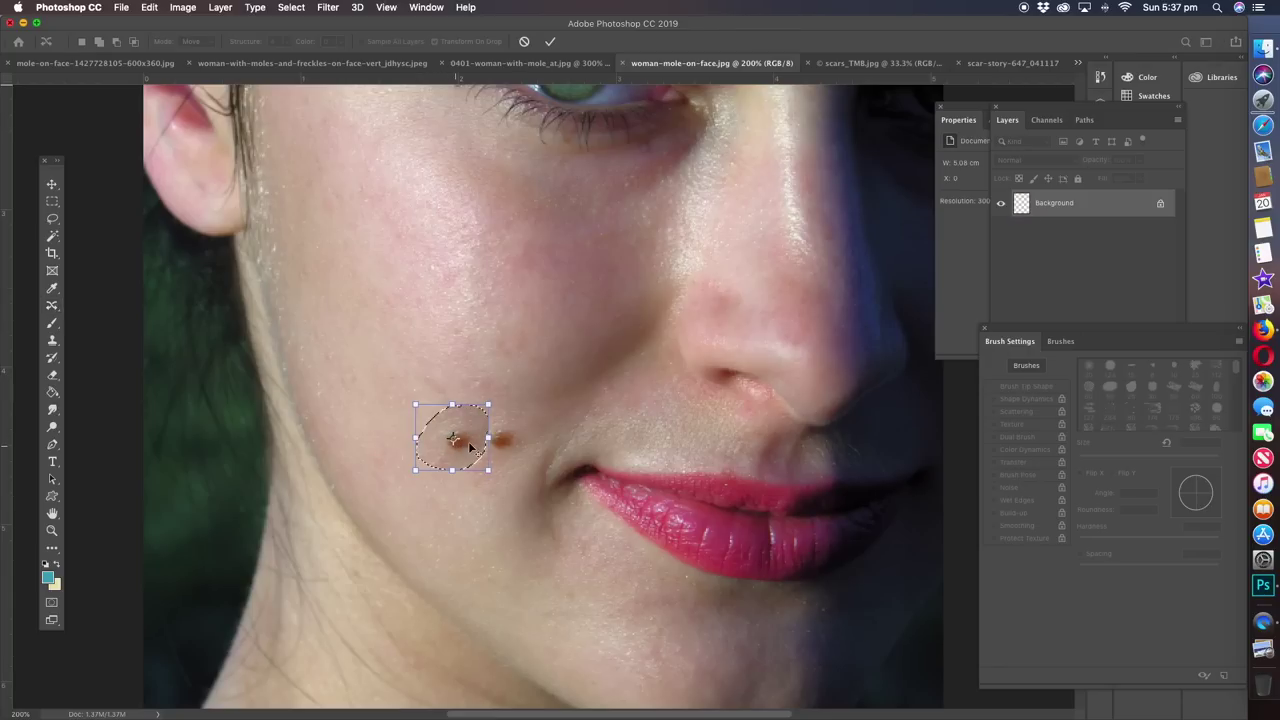
key(Return)
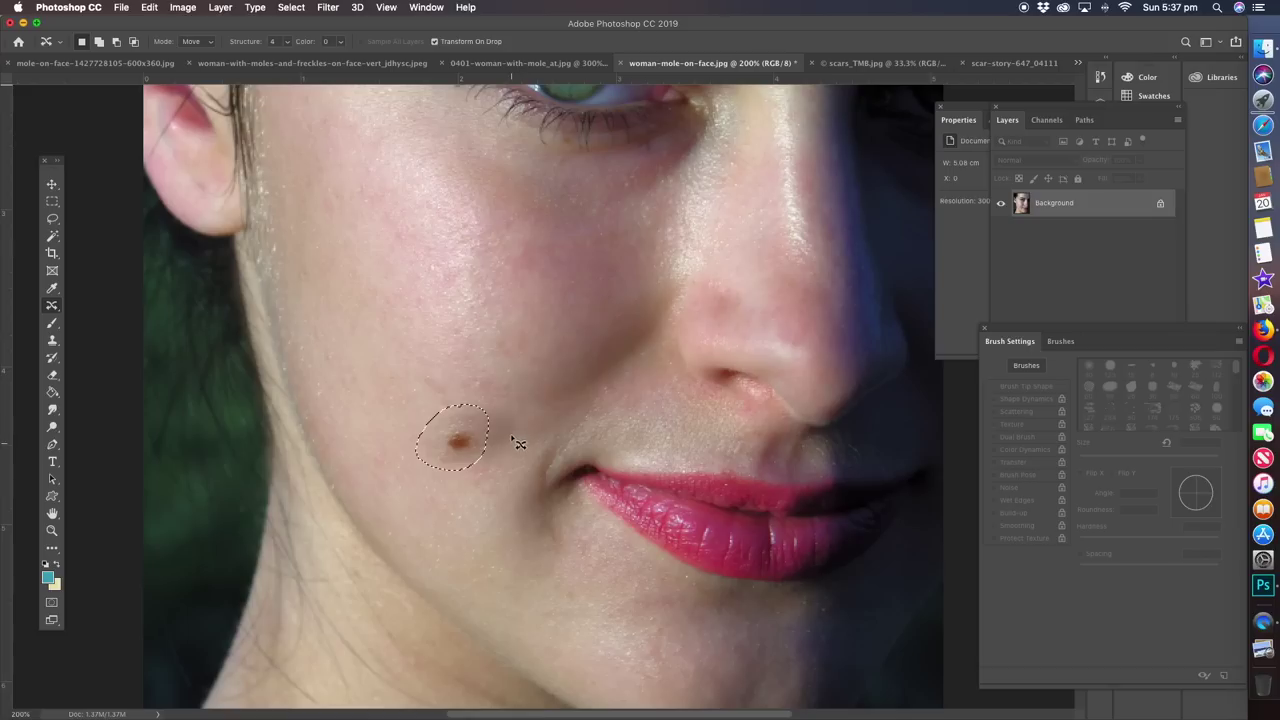
drag(452, 436, 423, 416)
Drop the selection and paint out the remaining mole with the Spot Healing Brush.
click(52, 188)
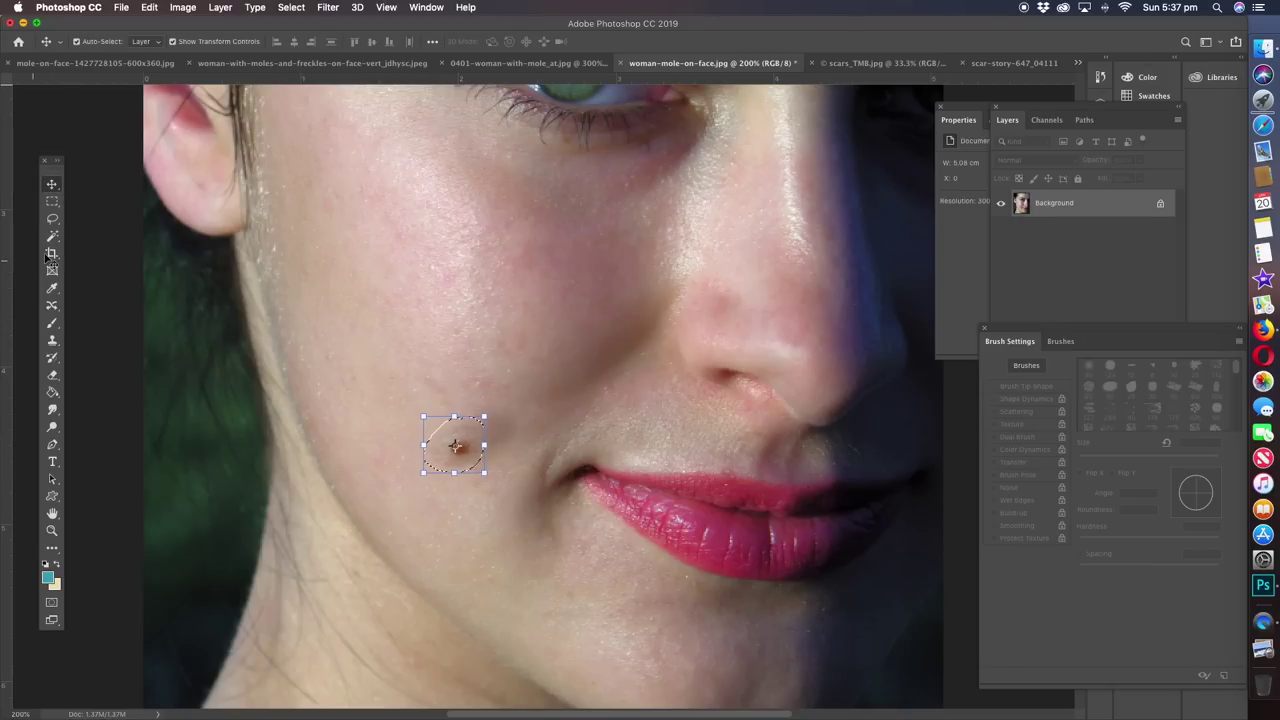
click(52, 220)
click(181, 236)
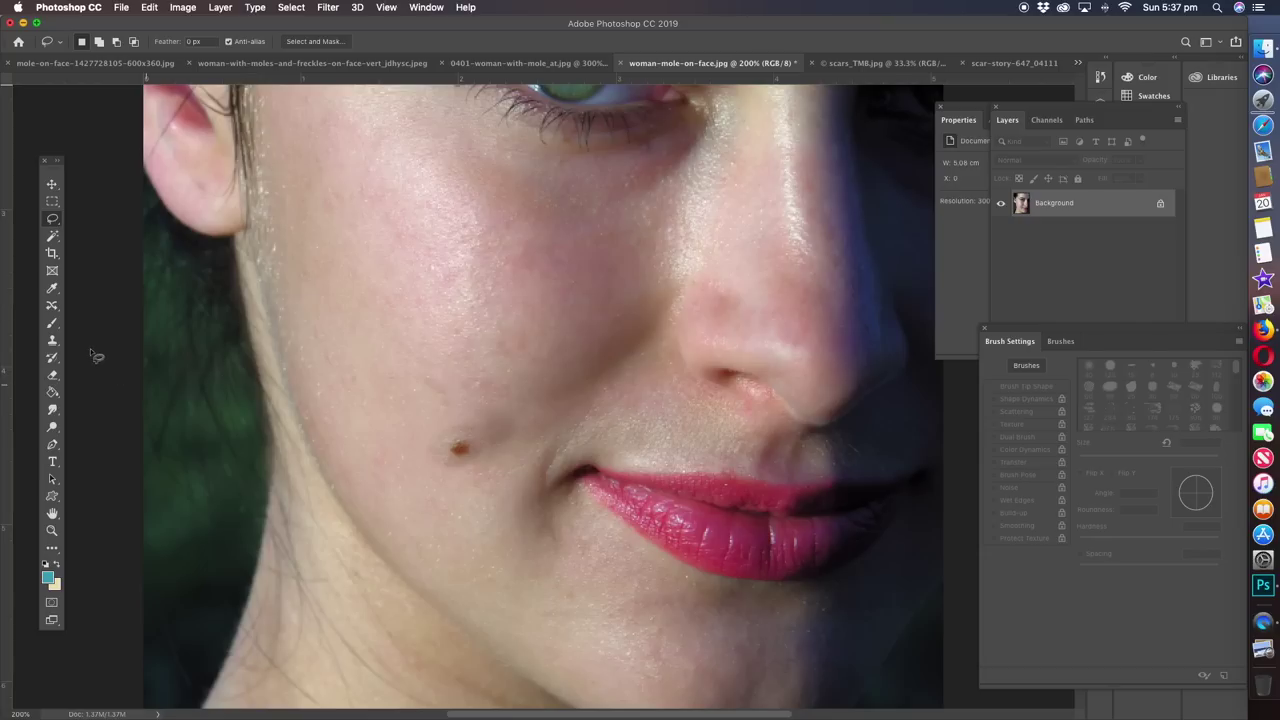
click(52, 271)
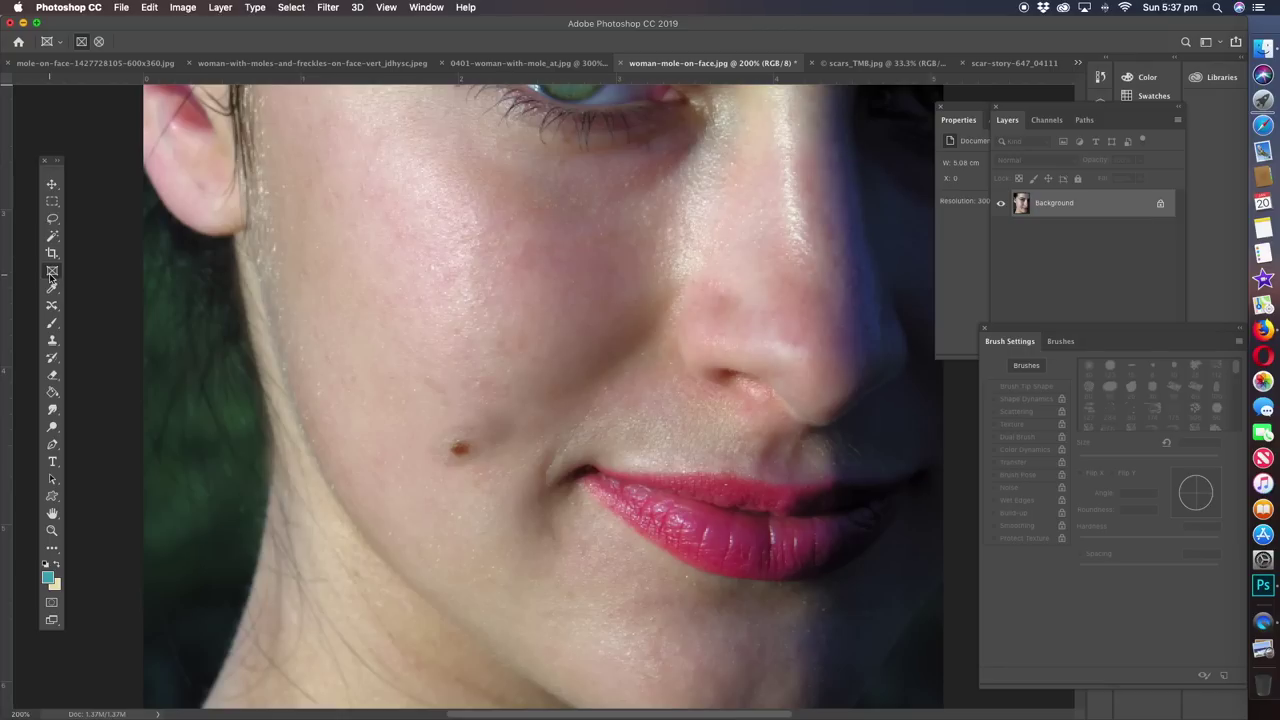
click(53, 253)
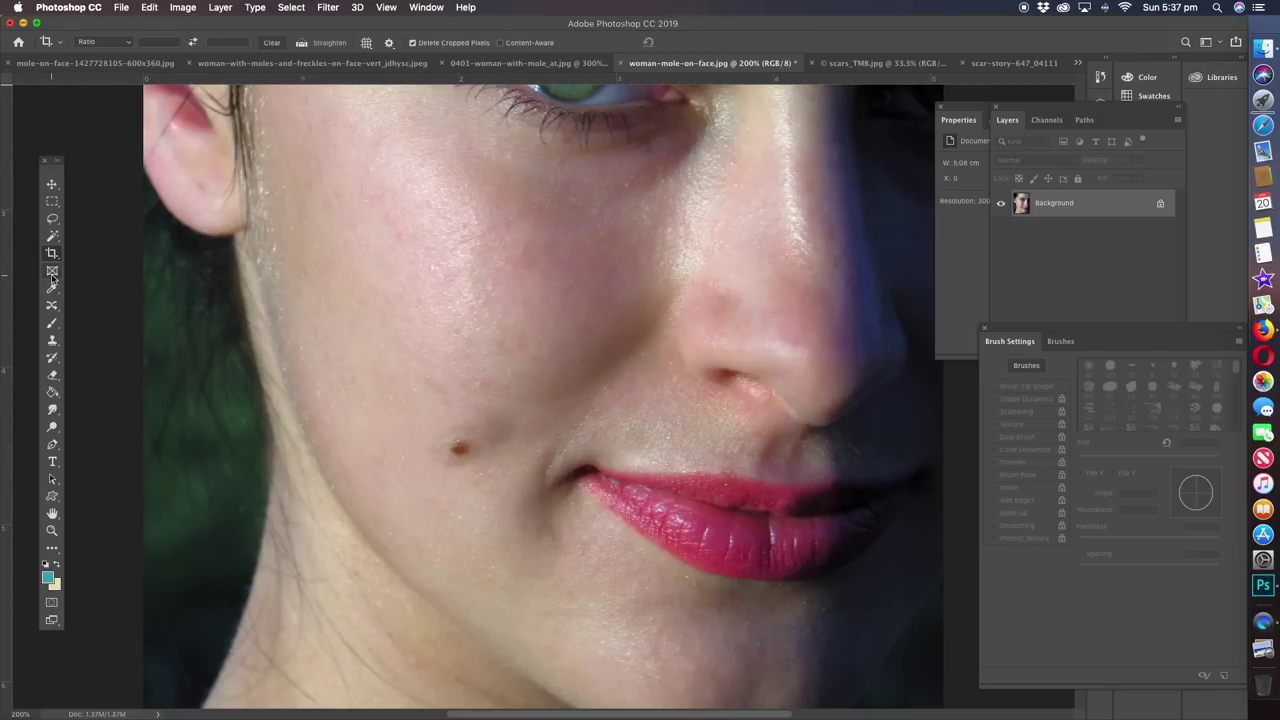
click(53, 274)
click(52, 305)
click(108, 310)
mouse_move(458, 440)
mouse_down()
mouse_move(470, 444)
mouse_move(455, 455)
mouse_move(475, 435)
mouse_move(449, 457)
mouse_up()
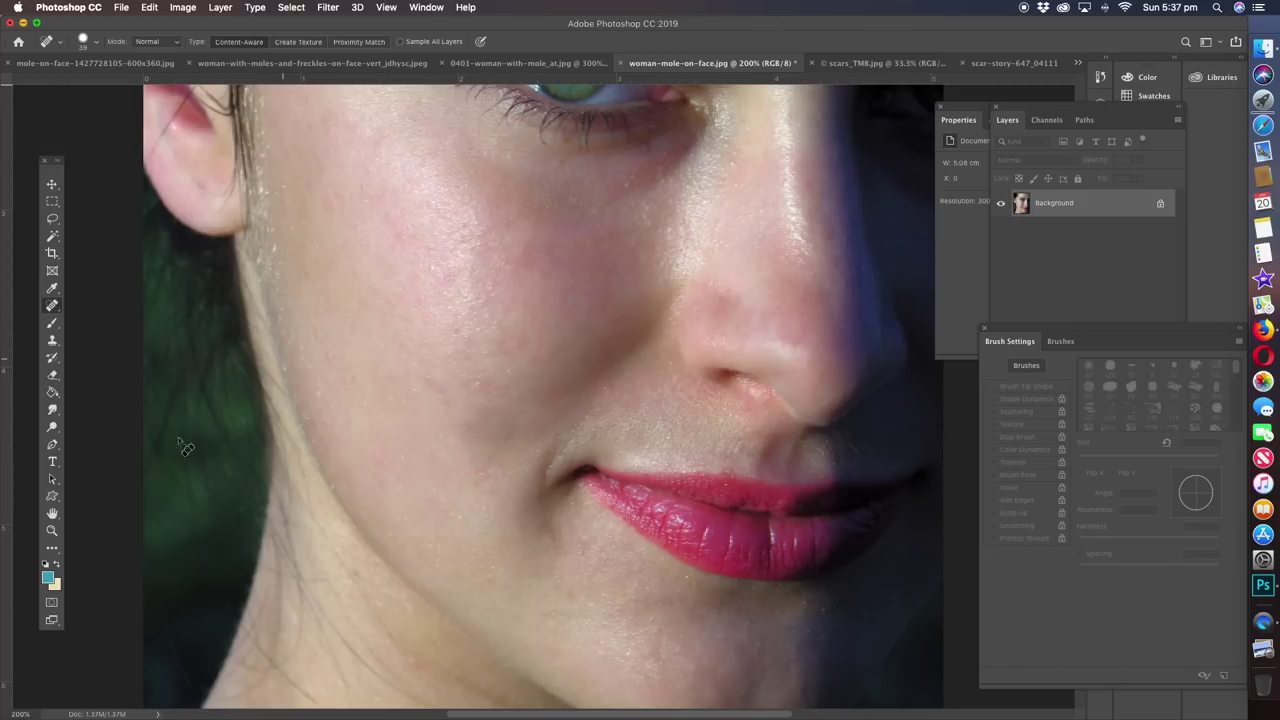
Zoom out to the whole face, pan up, and zoom in on the forehead.
click(52, 530)
alt+click(465, 380)
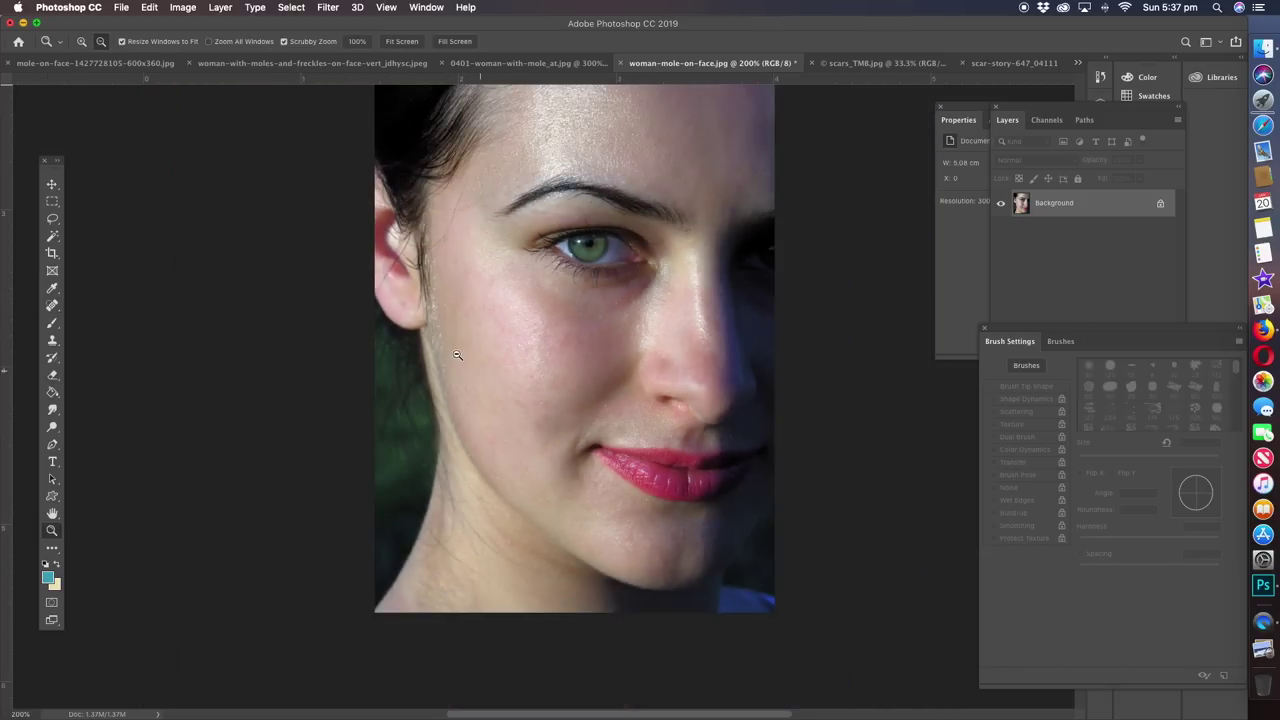
drag(605, 192, 512, 275)
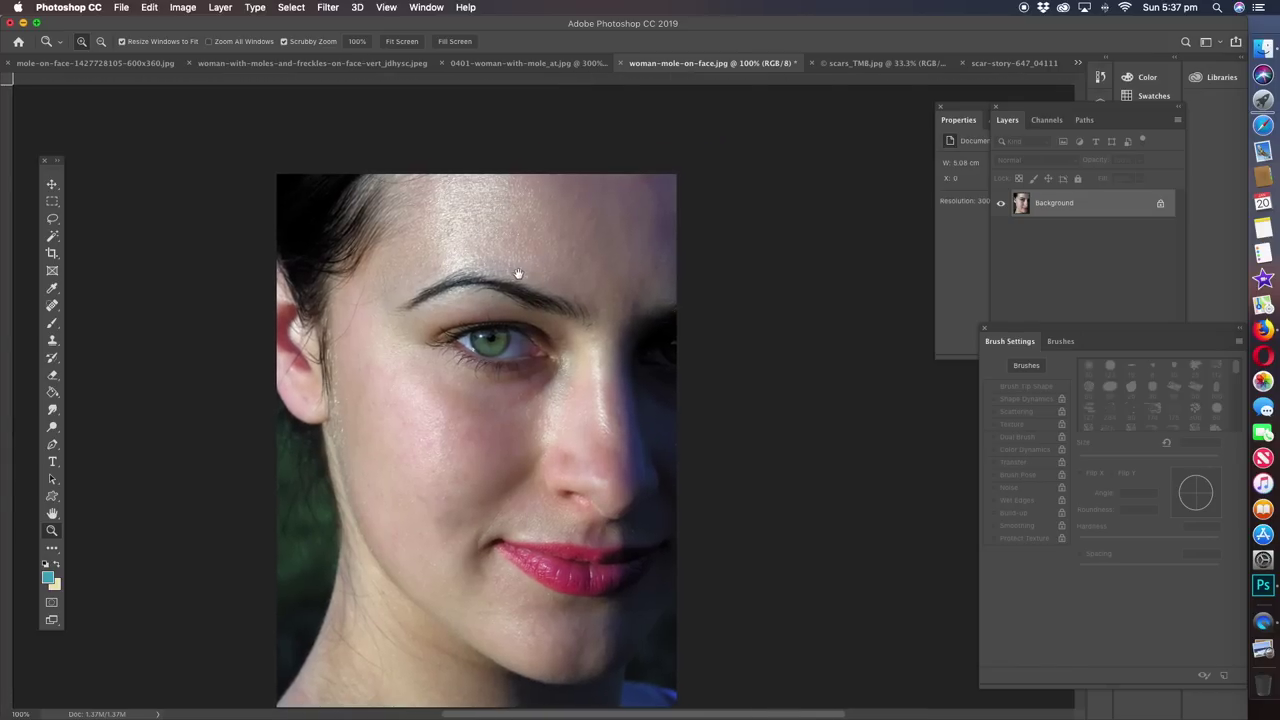
click(611, 229)
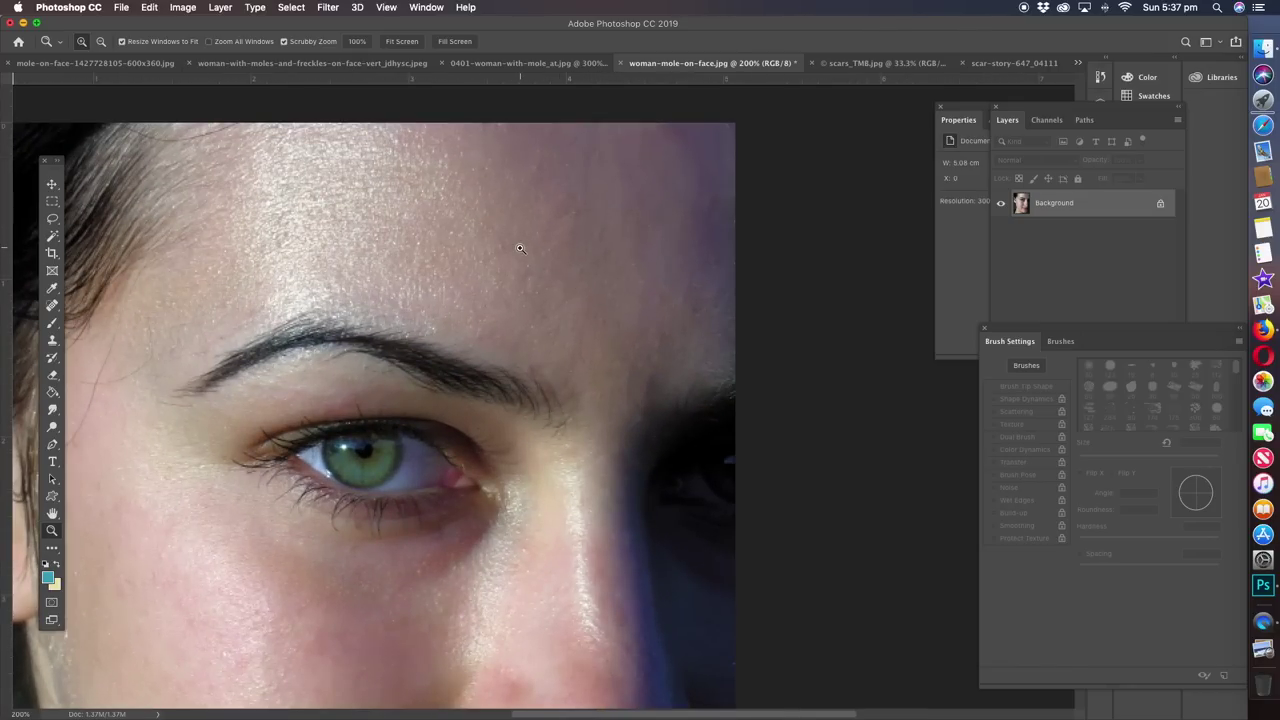
right_click(52, 305)
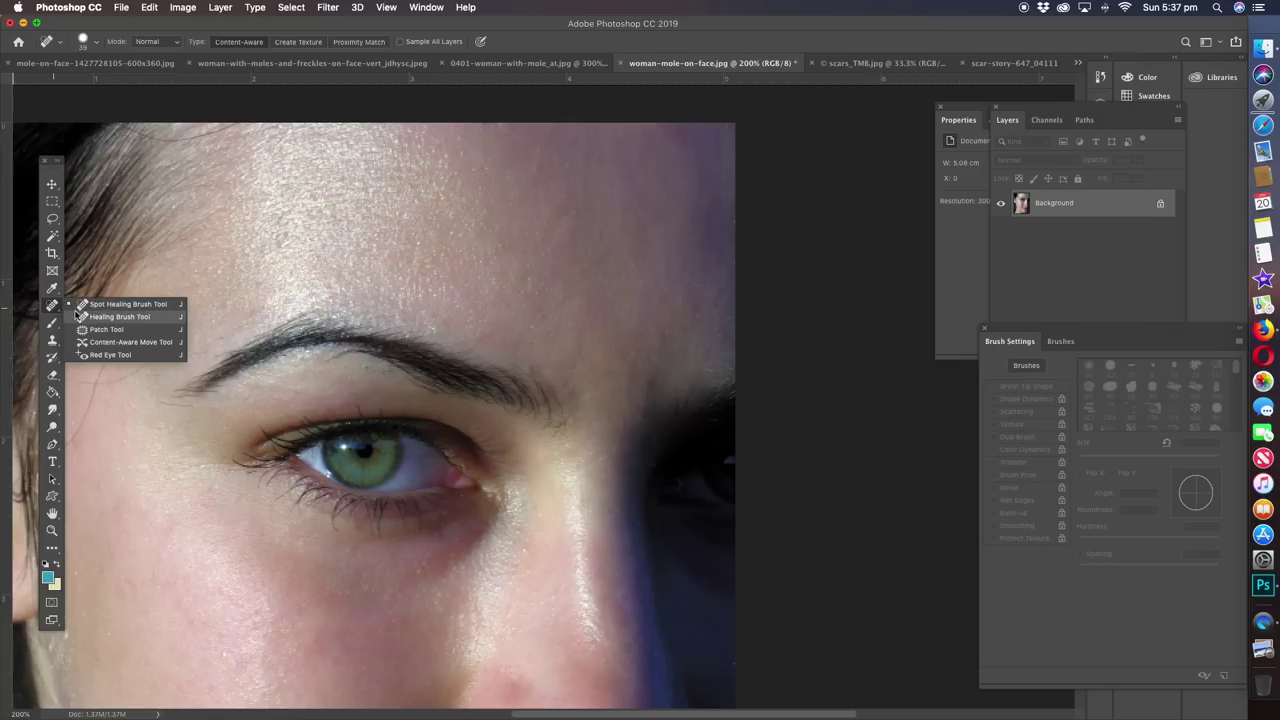
Patch four forehead areas with nearby smooth skin, deselecting after each, then return to Spot Healing.
click(100, 330)
mouse_move(583, 171)
mouse_down()
mouse_move(504, 178)
mouse_move(523, 279)
mouse_move(594, 270)
mouse_move(575, 153)
mouse_up()
drag(577, 221, 360, 214)
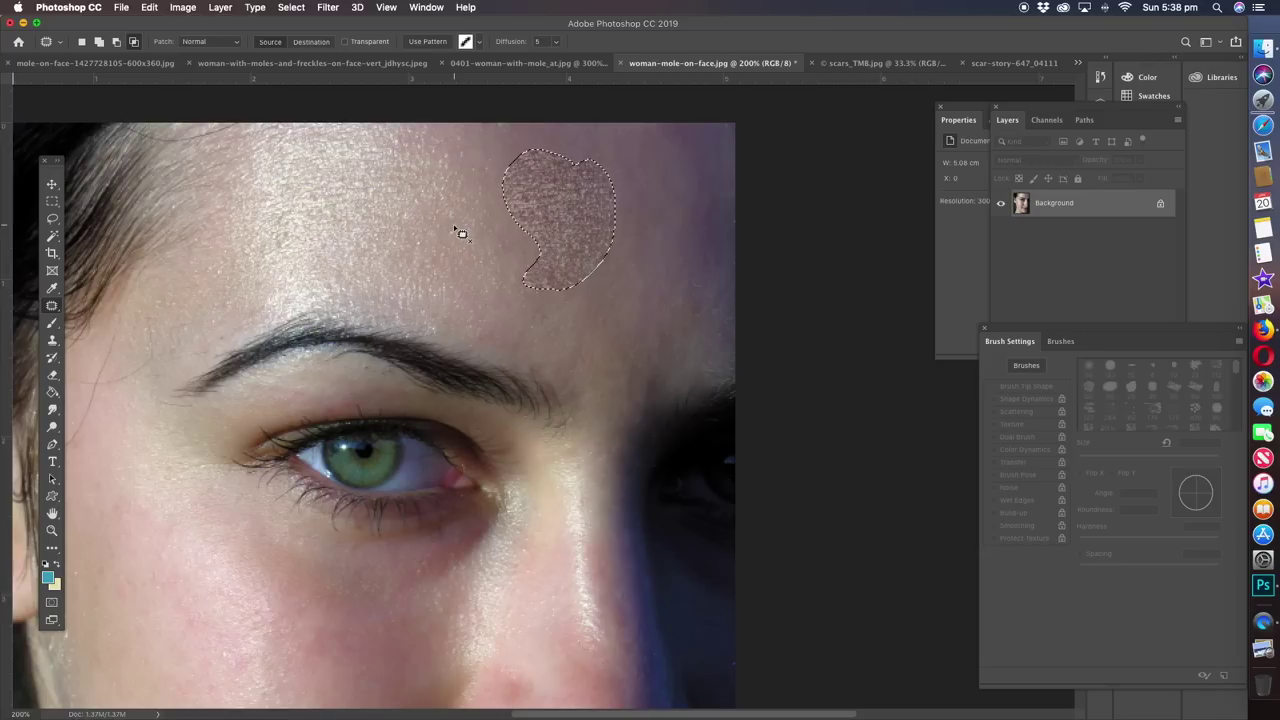
drag(590, 223, 644, 184)
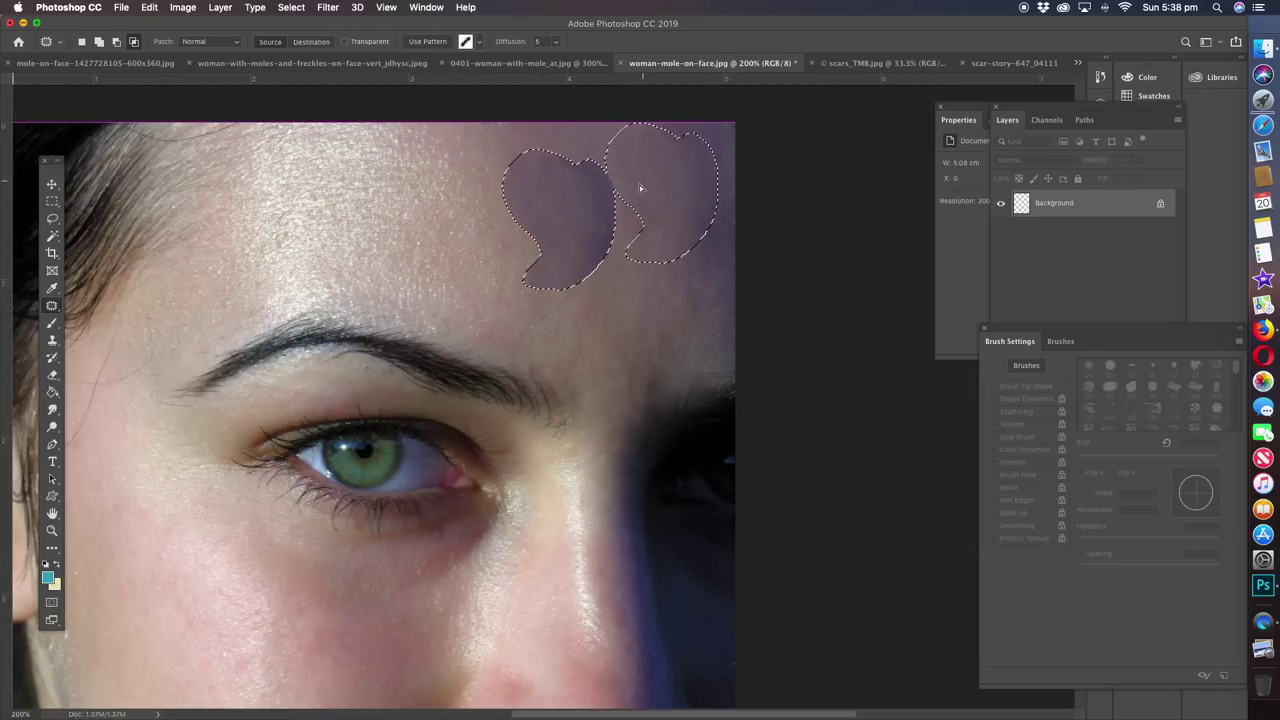
key(super+d)
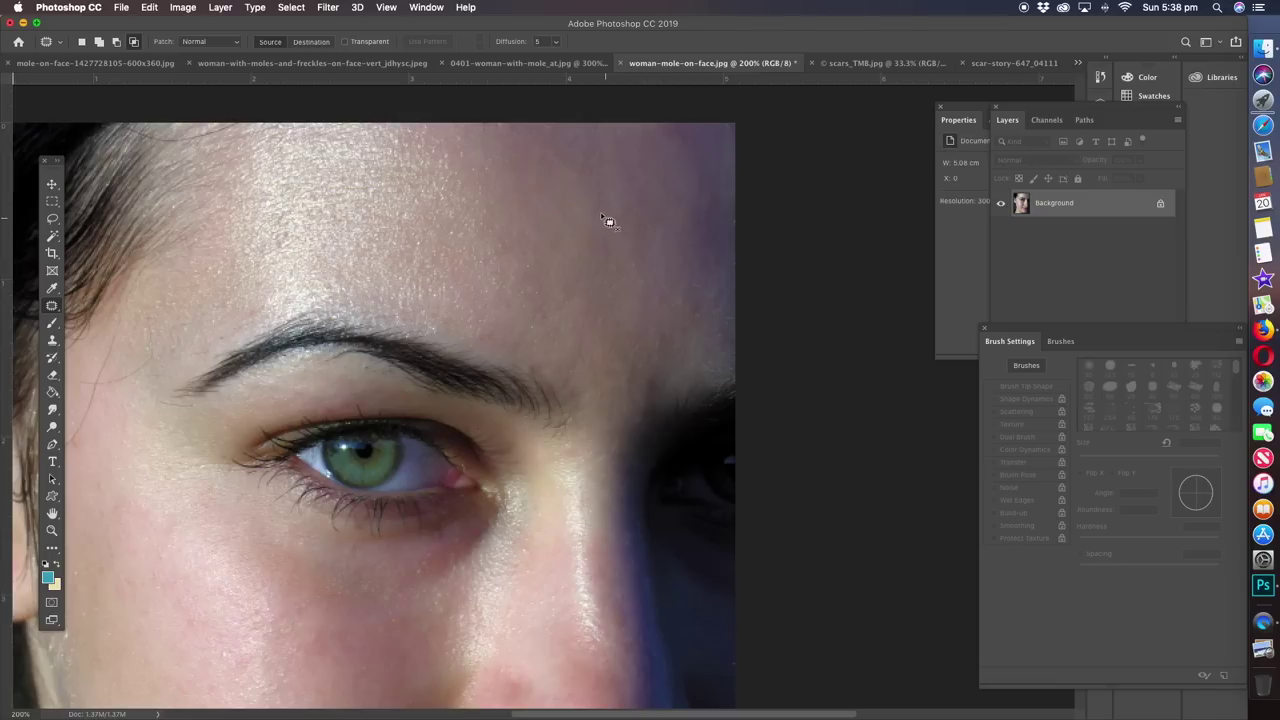
mouse_move(632, 257)
mouse_down()
mouse_move(606, 200)
mouse_move(629, 161)
mouse_up()
key(super+d)
drag(540, 306, 566, 309)
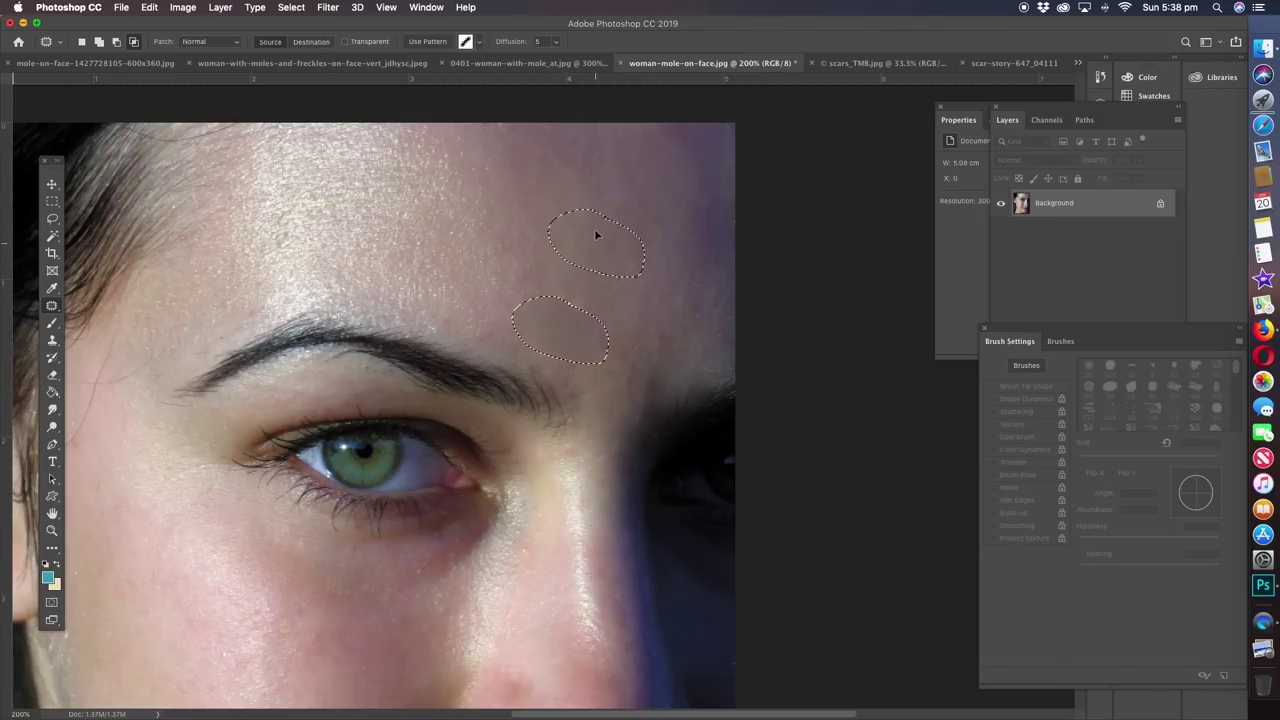
key(super+d)
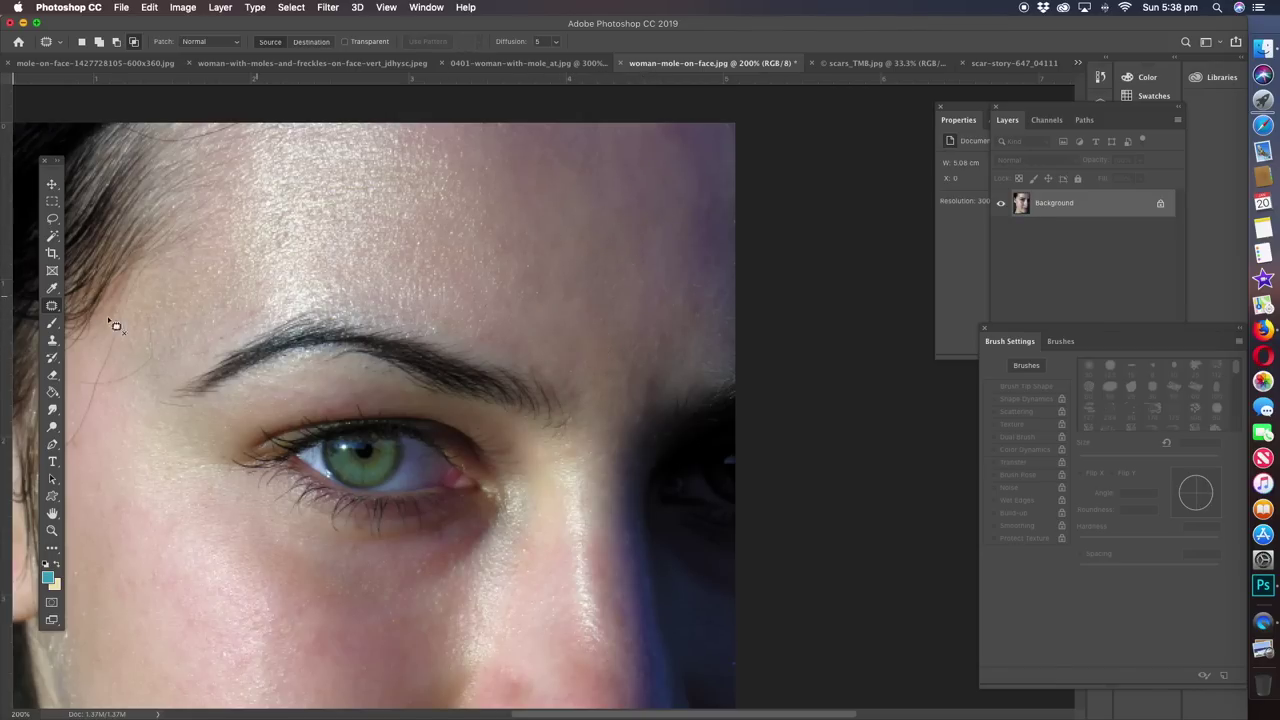
click(51, 308)
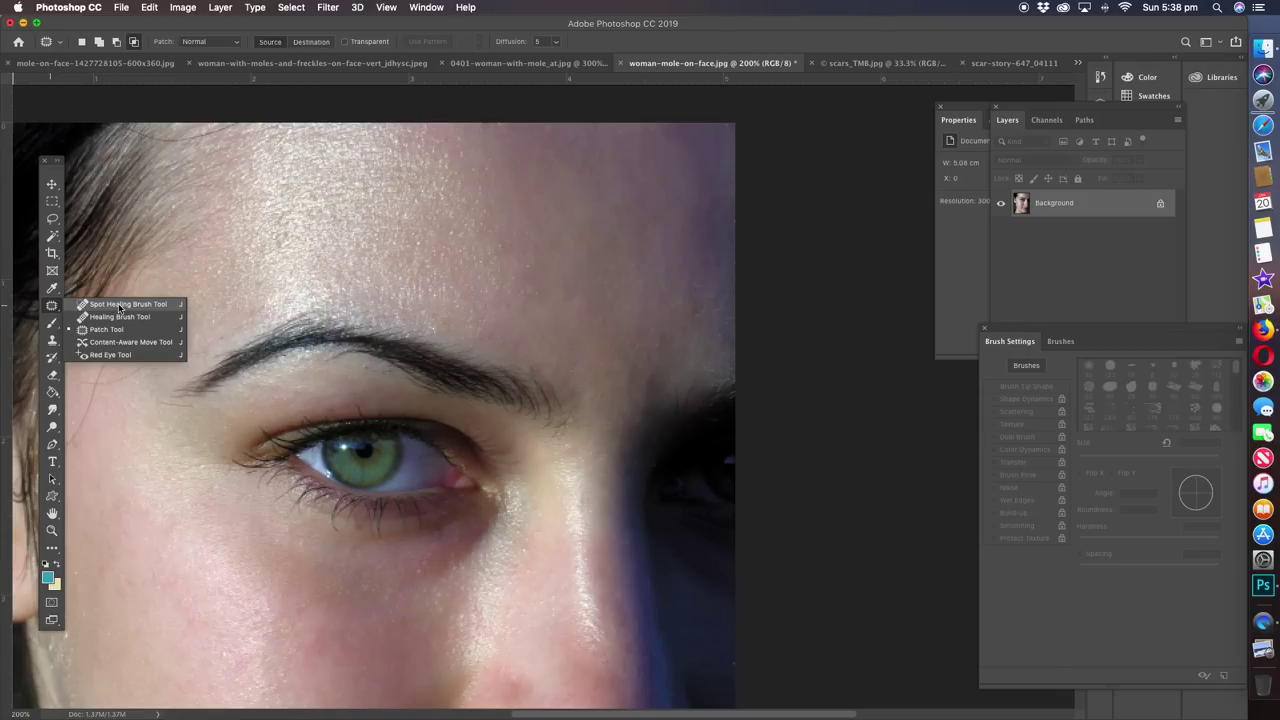
click(118, 306)
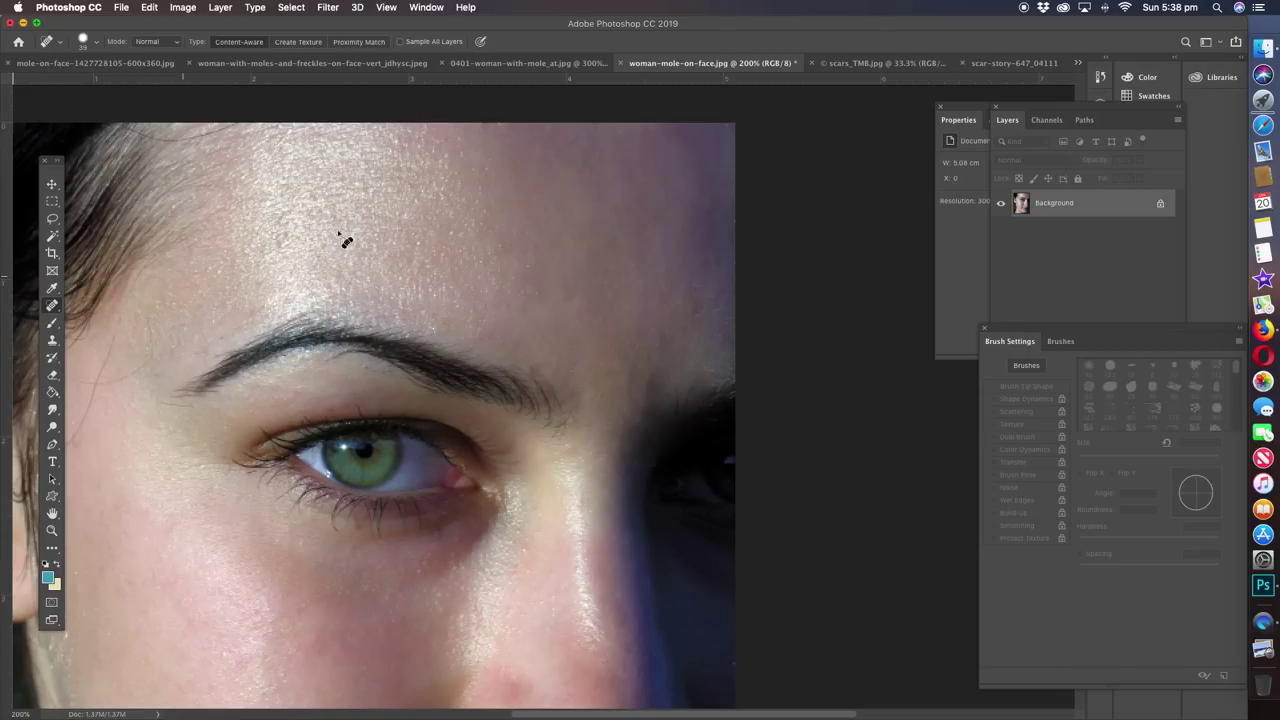
Switch to scars_TMB.jpg and zoom in close on the taped cheek scar.
click(843, 66)
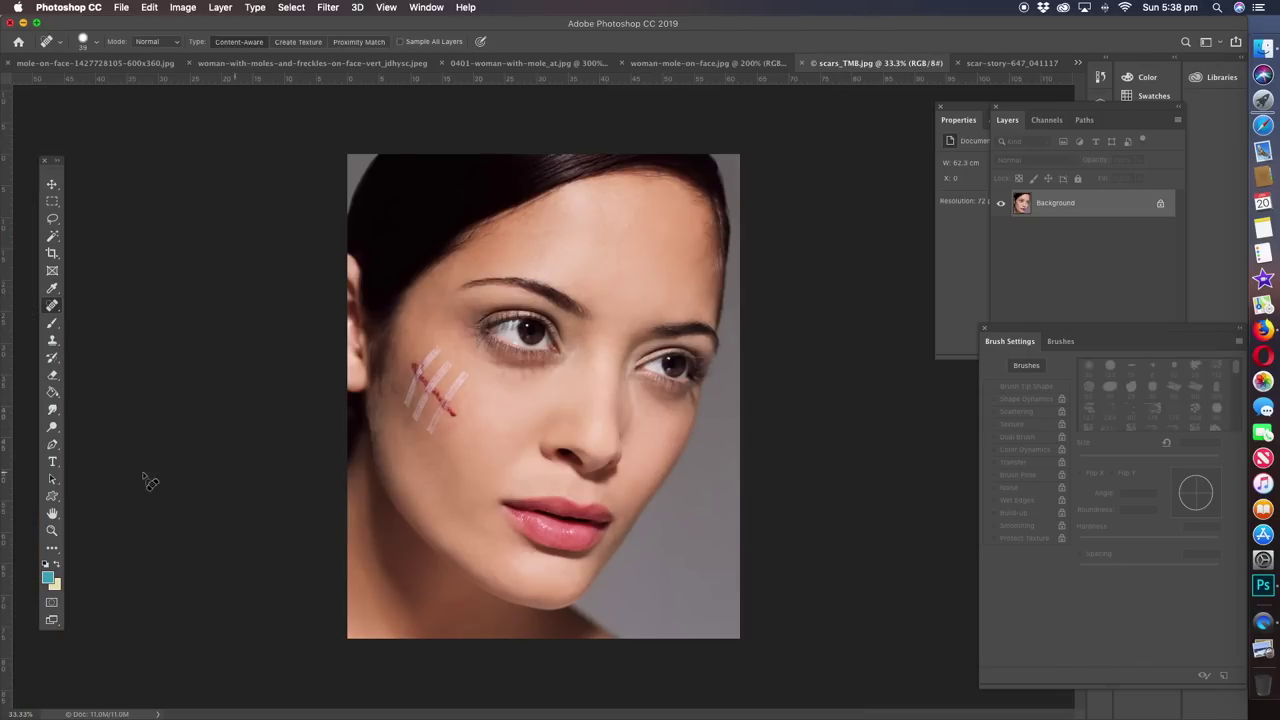
click(52, 530)
click(480, 387)
click(370, 428)
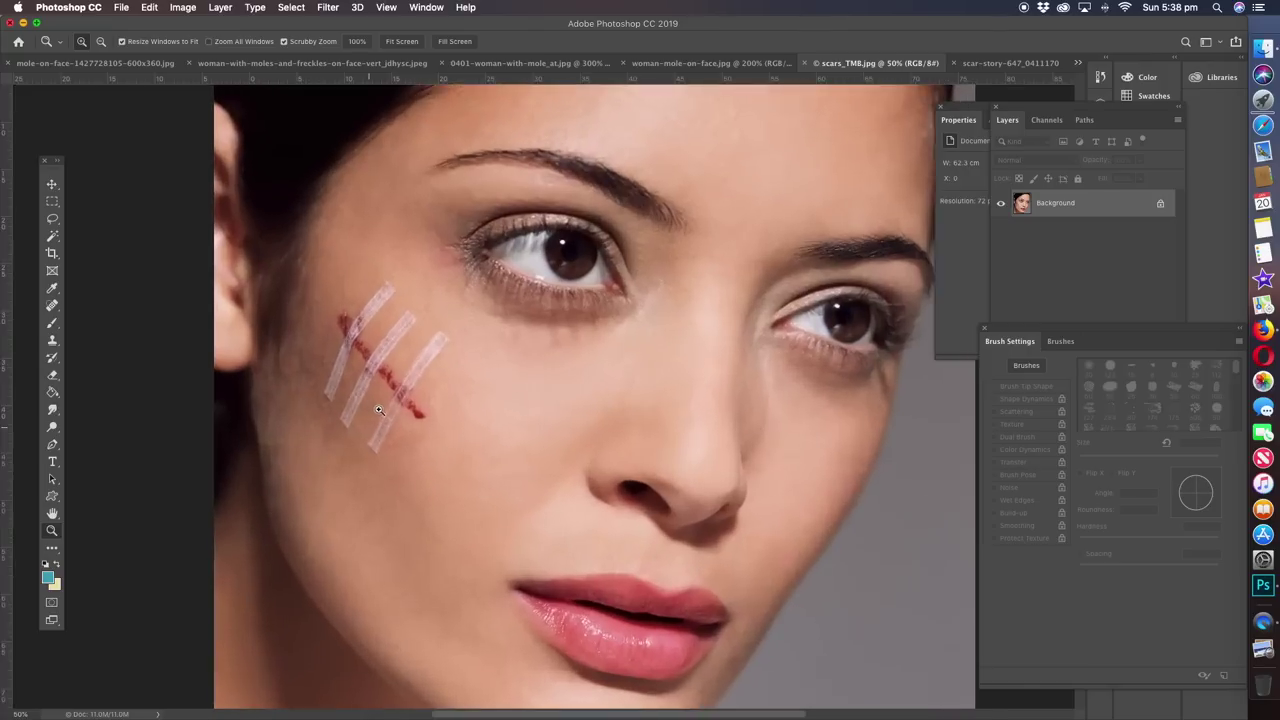
click(368, 374)
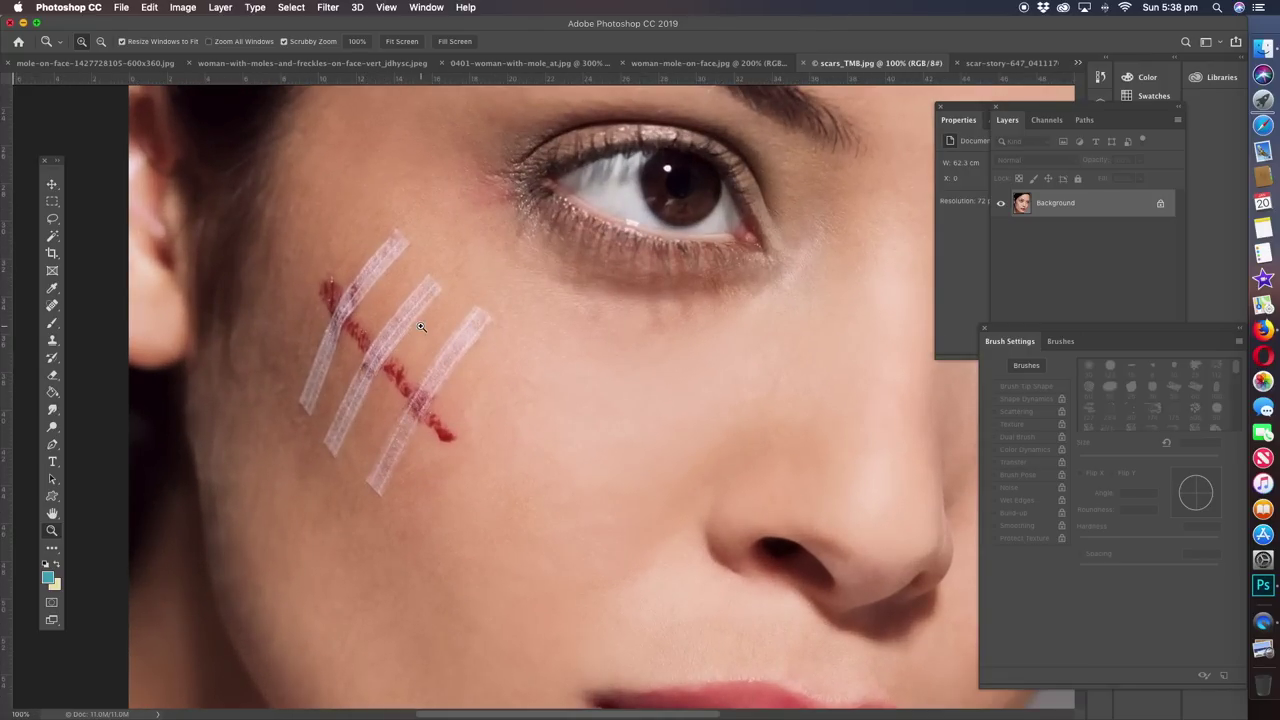
click(52, 323)
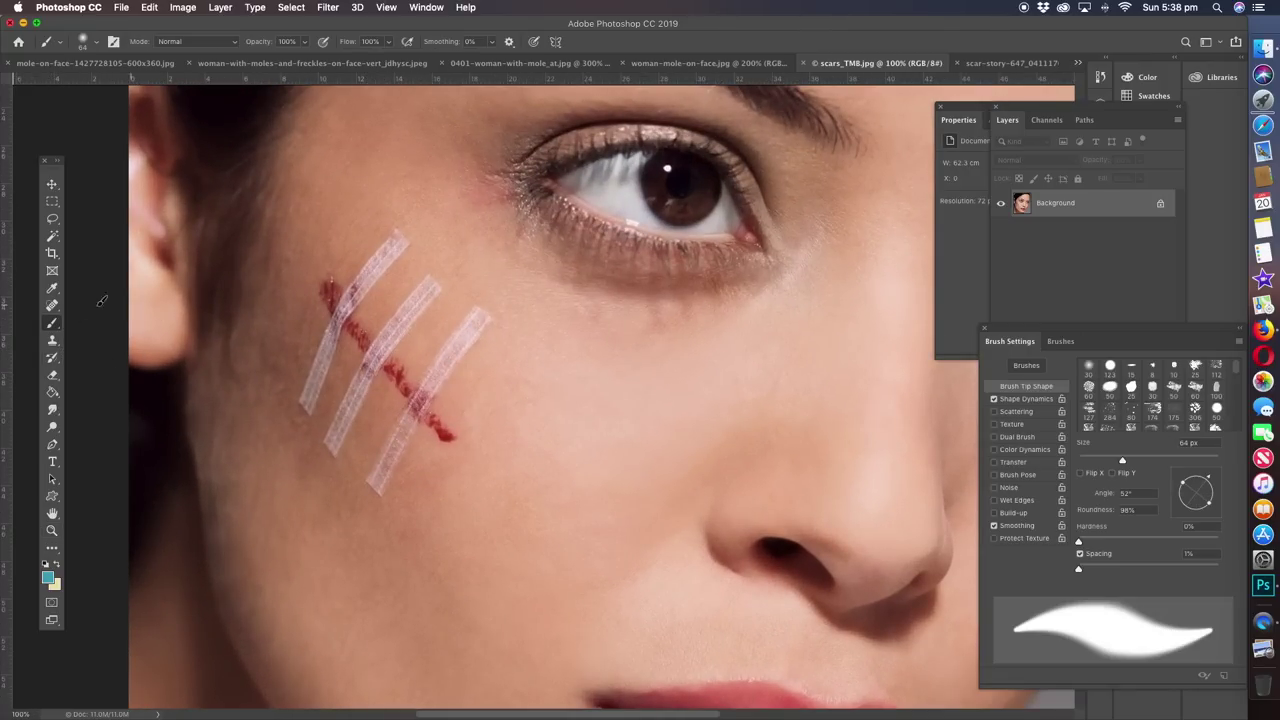
click(53, 307)
Spot-heal the rightmost tape strip, the middle strip's upper end, and leftover strip fragments.
mouse_move(484, 320)
mouse_down()
mouse_move(432, 378)
mouse_move(482, 322)
mouse_move(435, 384)
mouse_up()
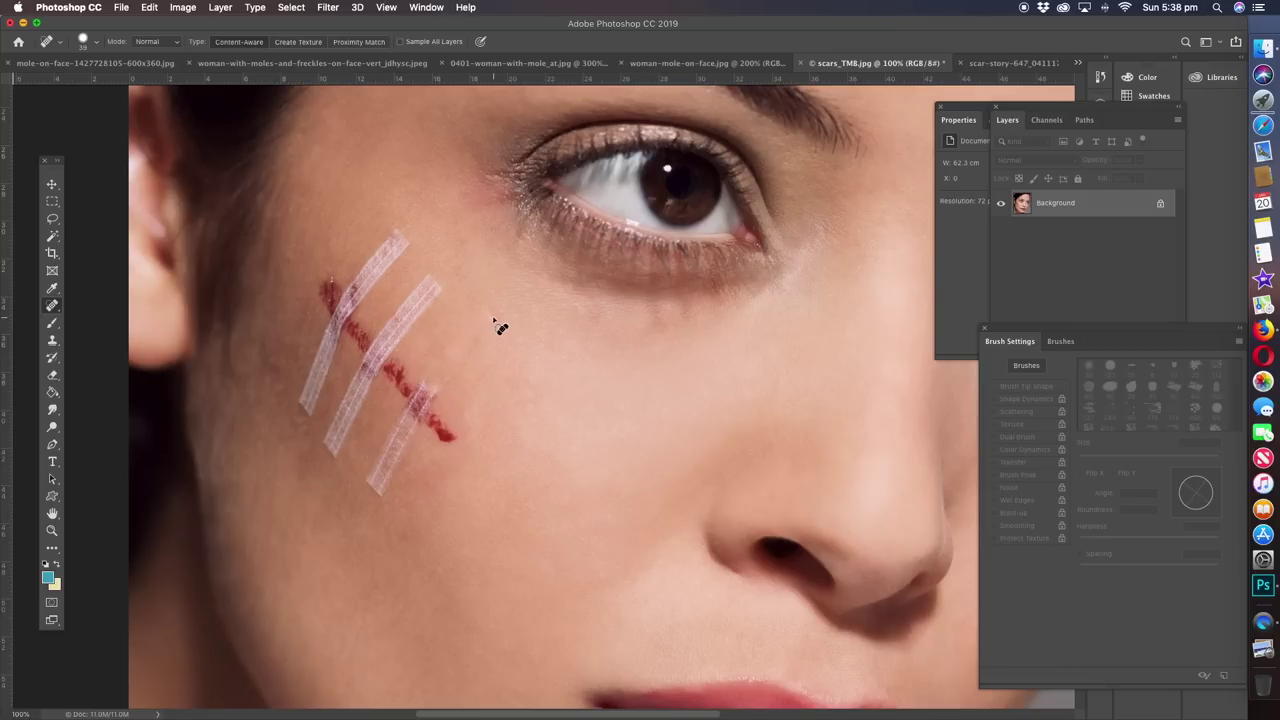
mouse_move(433, 300)
mouse_down()
mouse_move(429, 288)
mouse_move(395, 355)
mouse_move(376, 360)
mouse_up()
mouse_move(427, 286)
mouse_down()
mouse_move(437, 292)
mouse_move(418, 302)
mouse_move(414, 238)
mouse_move(368, 264)
mouse_up()
mouse_move(447, 398)
mouse_down()
mouse_move(380, 485)
mouse_move(468, 348)
mouse_move(466, 403)
mouse_move(412, 438)
mouse_move(430, 414)
mouse_move(424, 440)
mouse_up()
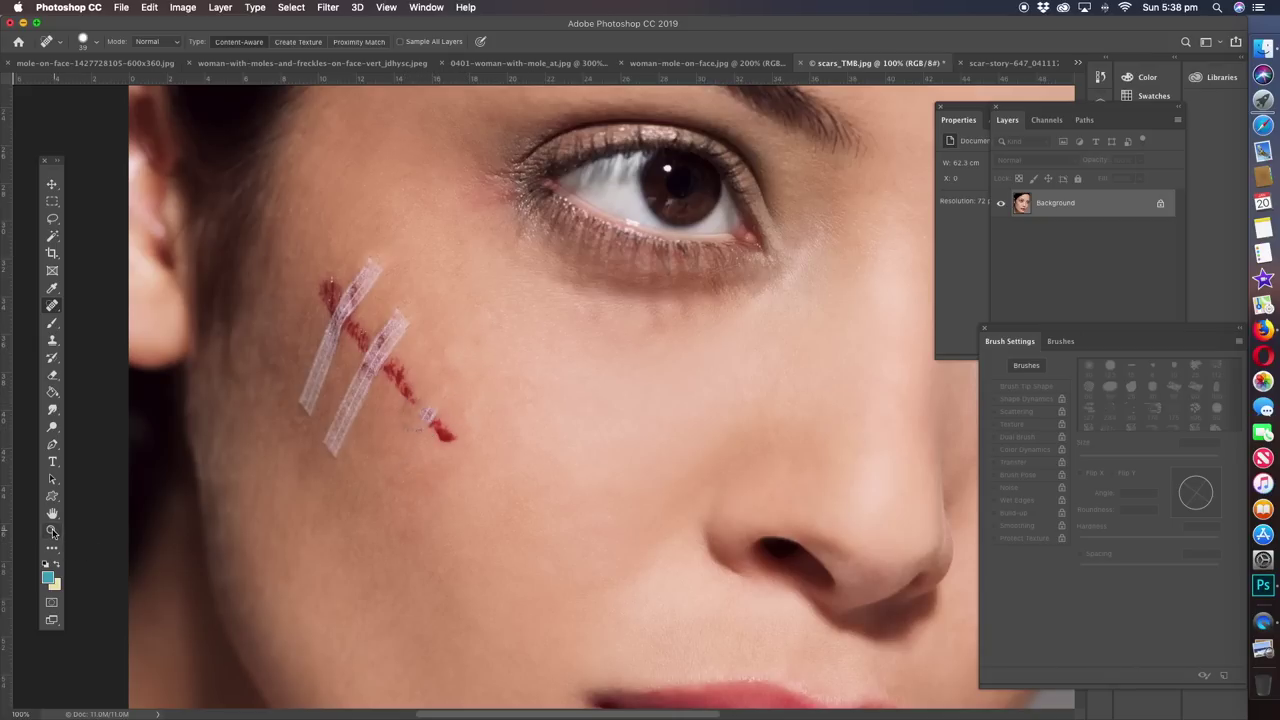
click(53, 533)
click(368, 436)
click(52, 305)
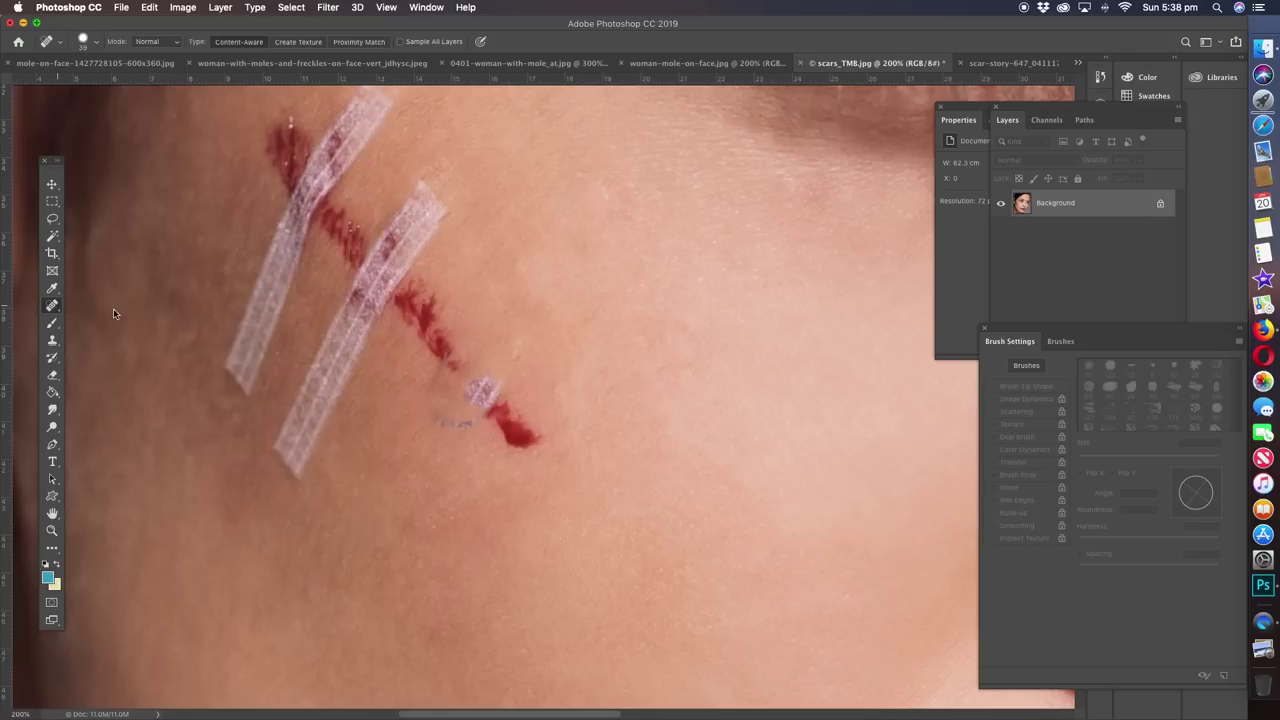
mouse_move(490, 400)
mouse_down()
mouse_move(459, 404)
mouse_move(472, 426)
mouse_move(530, 448)
mouse_up()
Zoom back out to see the whole cheek.
scroll(423, 411, up, 3)
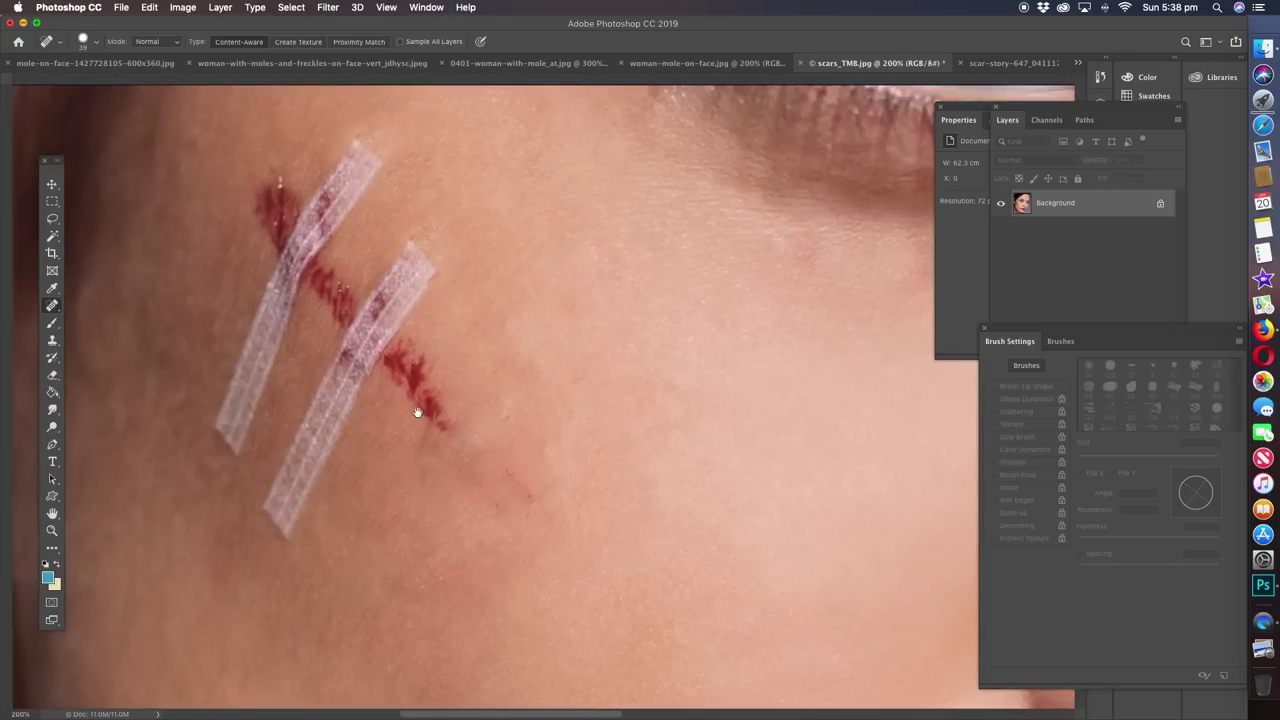
click(51, 531)
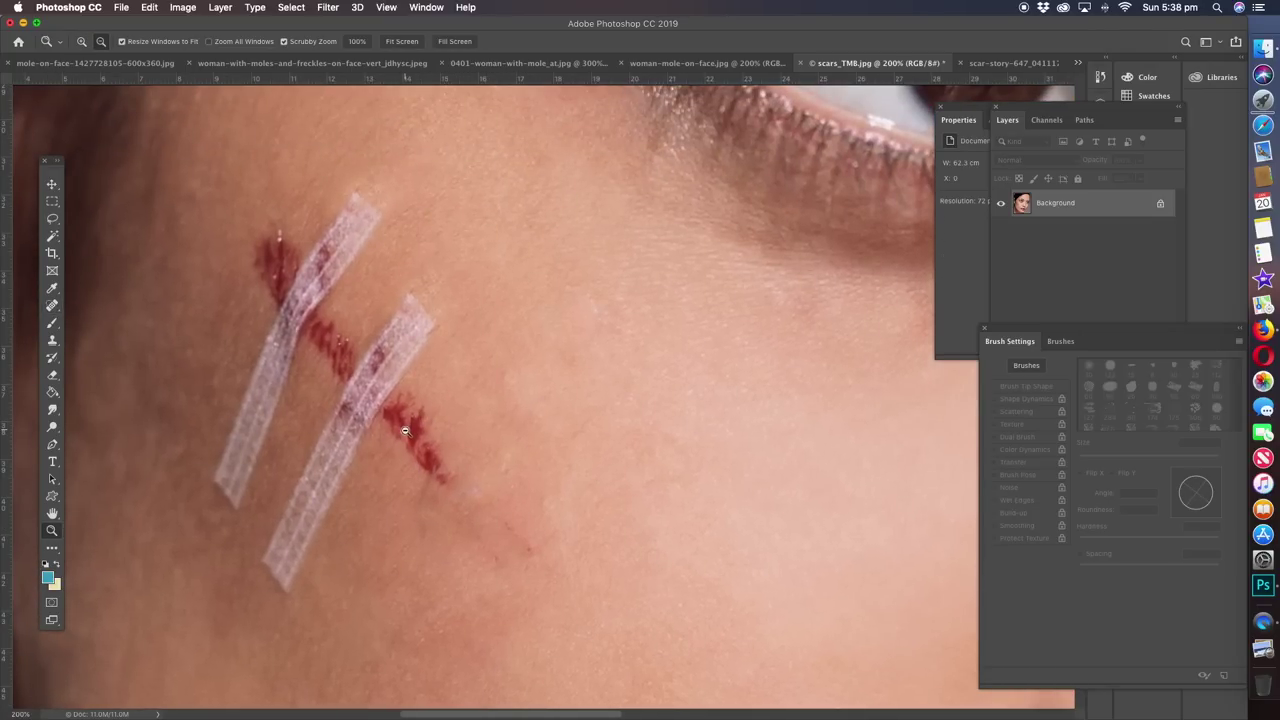
alt+click(465, 459)
click(53, 220)
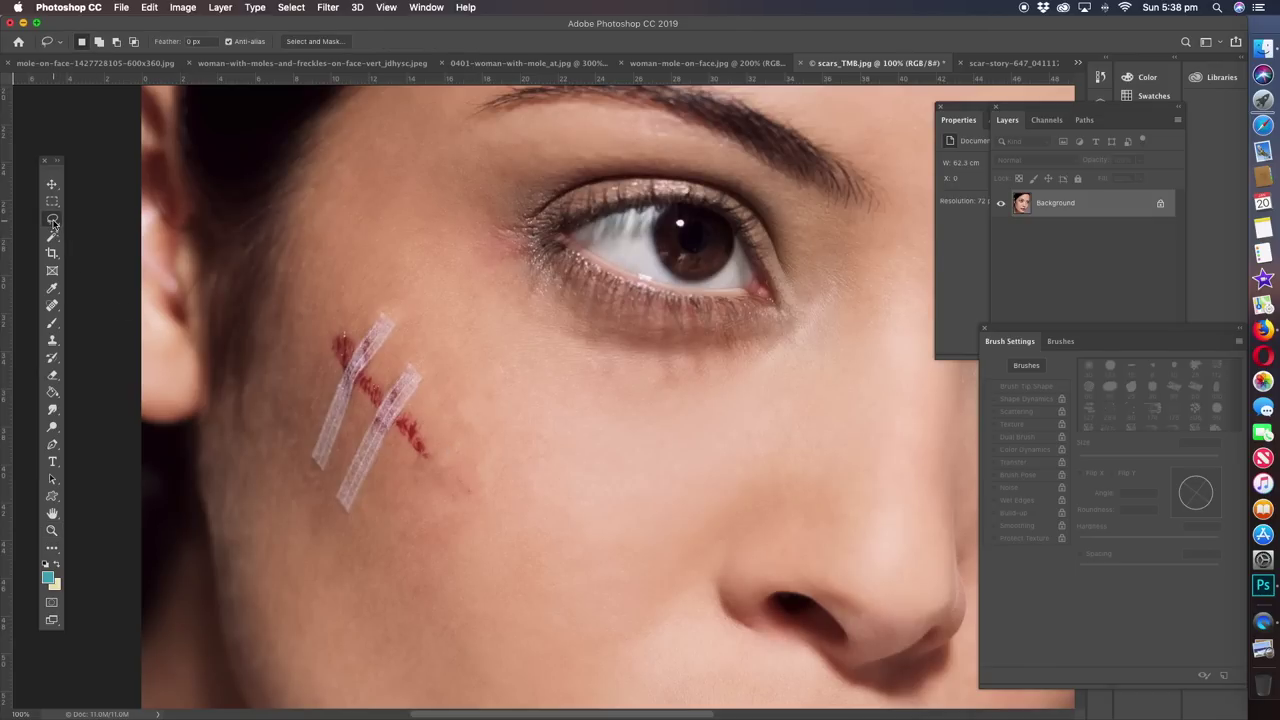
Lasso the scar and tape strips and fill them with Edit > Content-Aware Fill, then deselect.
mouse_move(424, 325)
mouse_down()
mouse_move(330, 311)
mouse_move(287, 423)
mouse_move(291, 481)
mouse_move(343, 523)
mouse_move(469, 506)
mouse_move(496, 435)
mouse_move(444, 338)
mouse_up()
drag(311, 327, 229, 277)
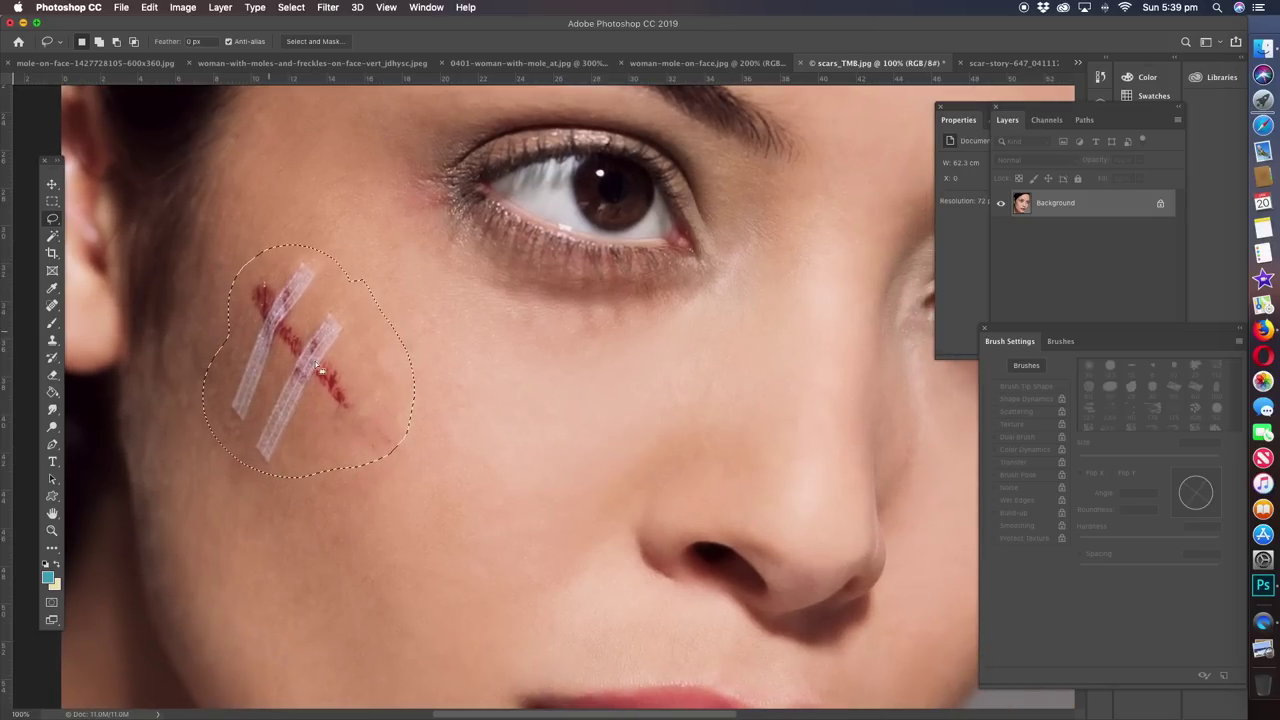
click(150, 8)
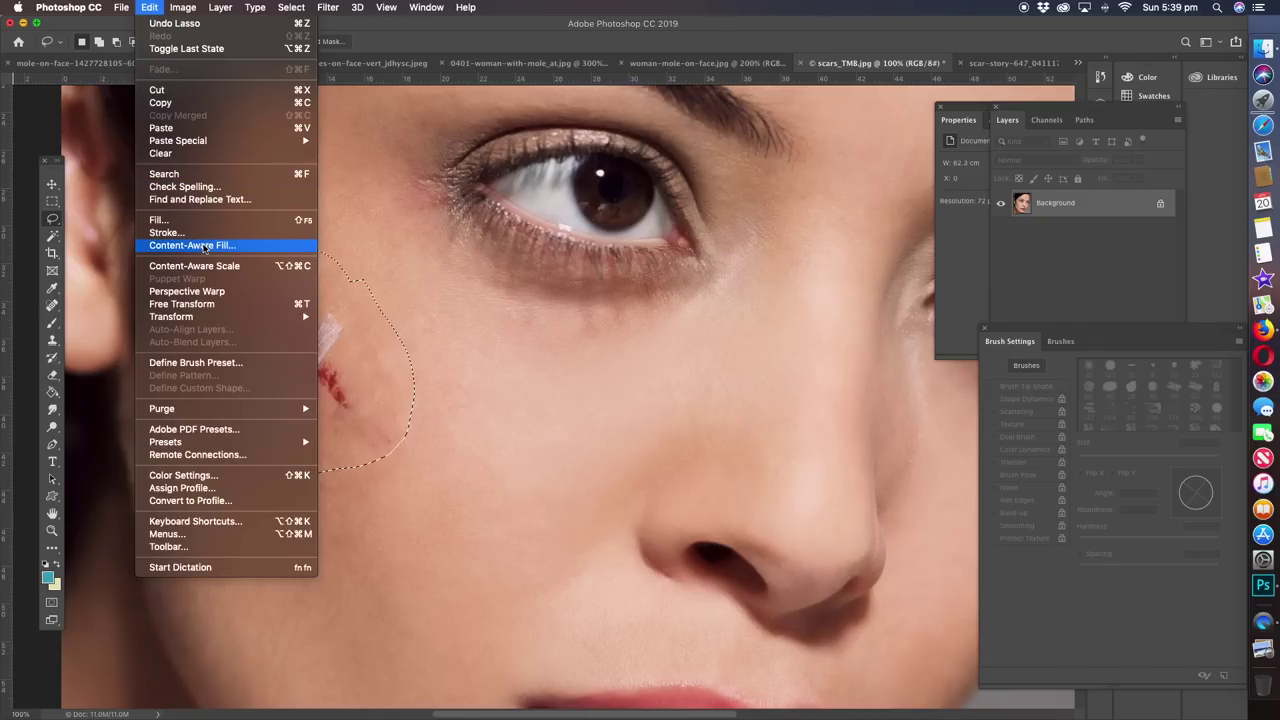
click(185, 244)
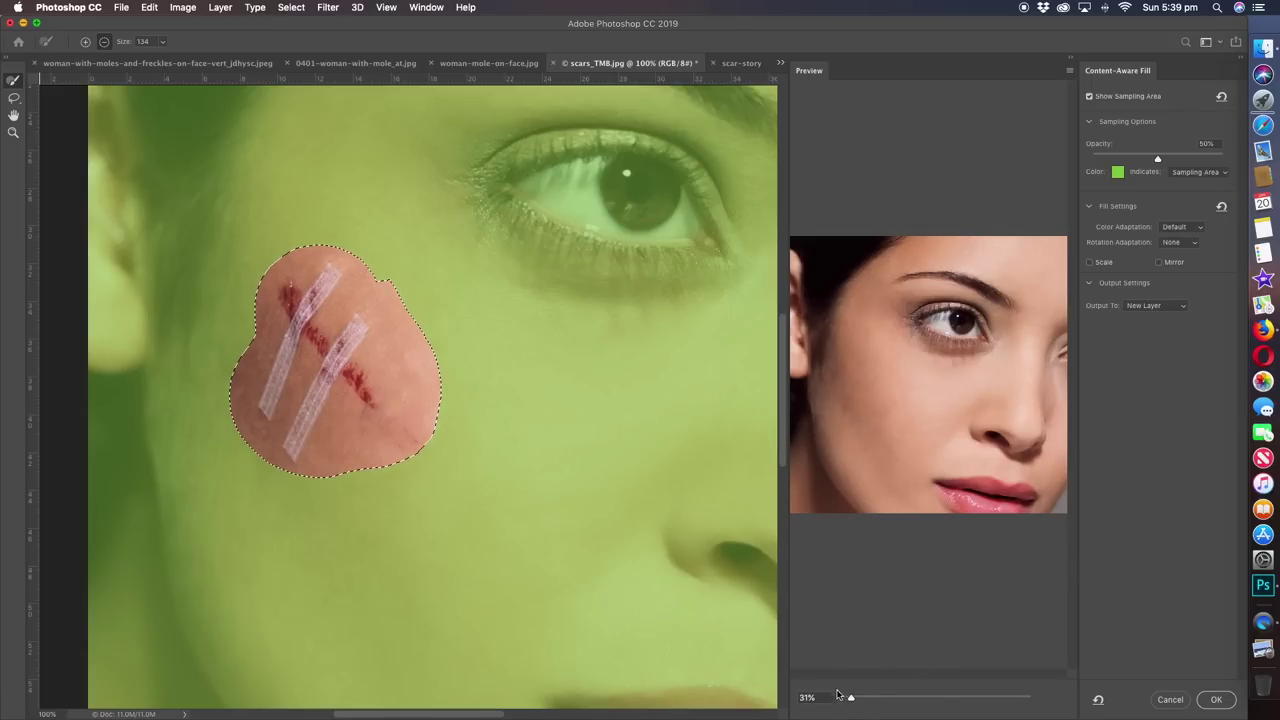
drag(851, 698, 857, 699)
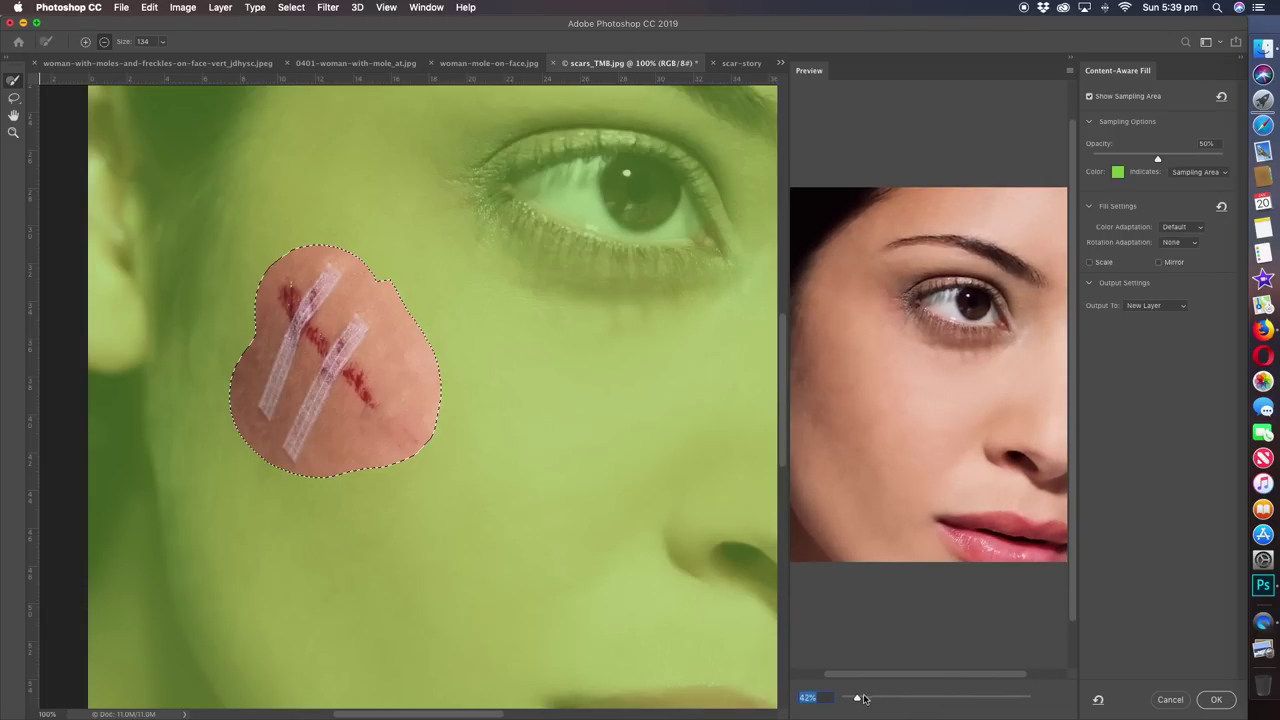
click(1214, 699)
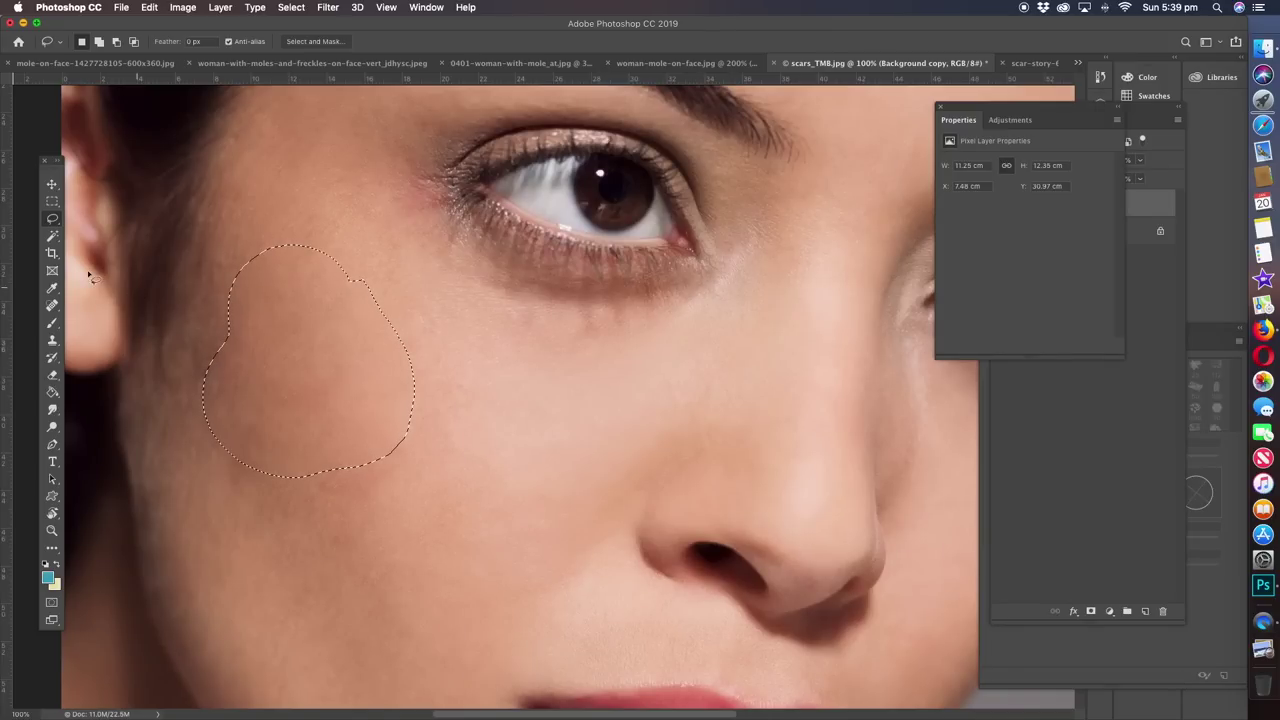
click(152, 240)
Zoom out to the entire photo and switch to the scar-story-647_041117052602.jpg image.
click(52, 531)
alt+click(418, 363)
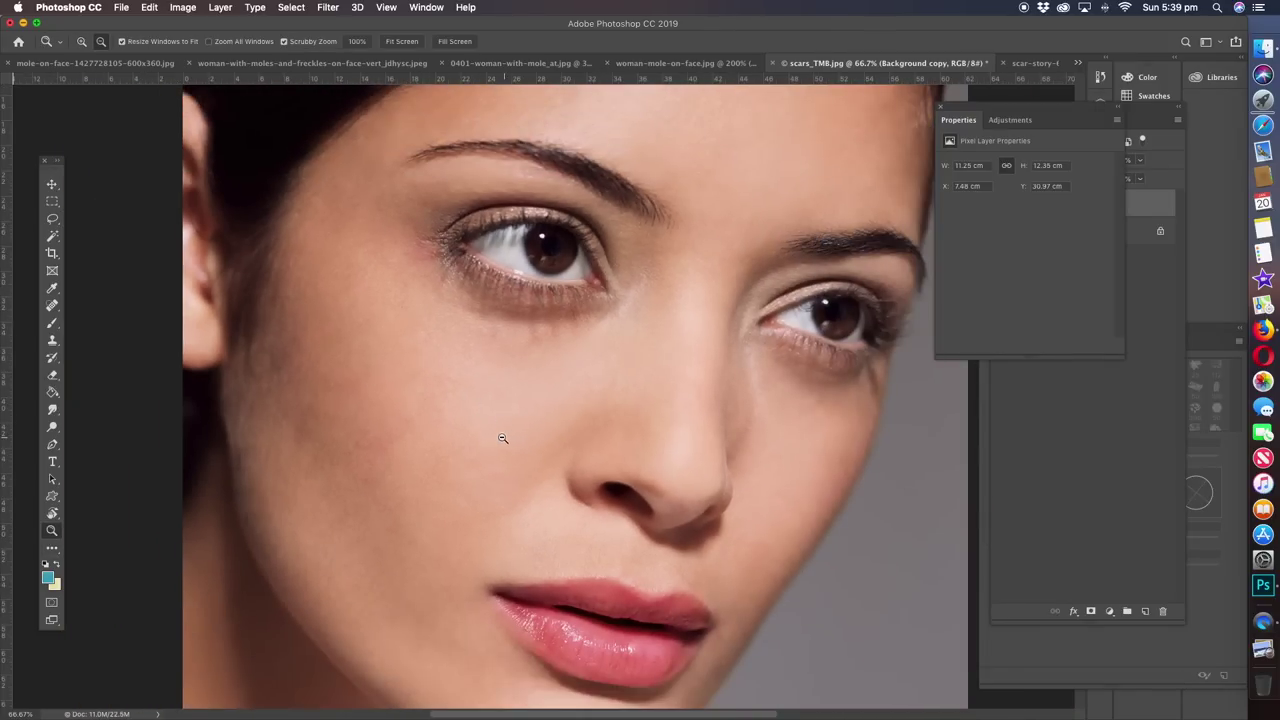
alt+click(523, 393)
alt+click(489, 339)
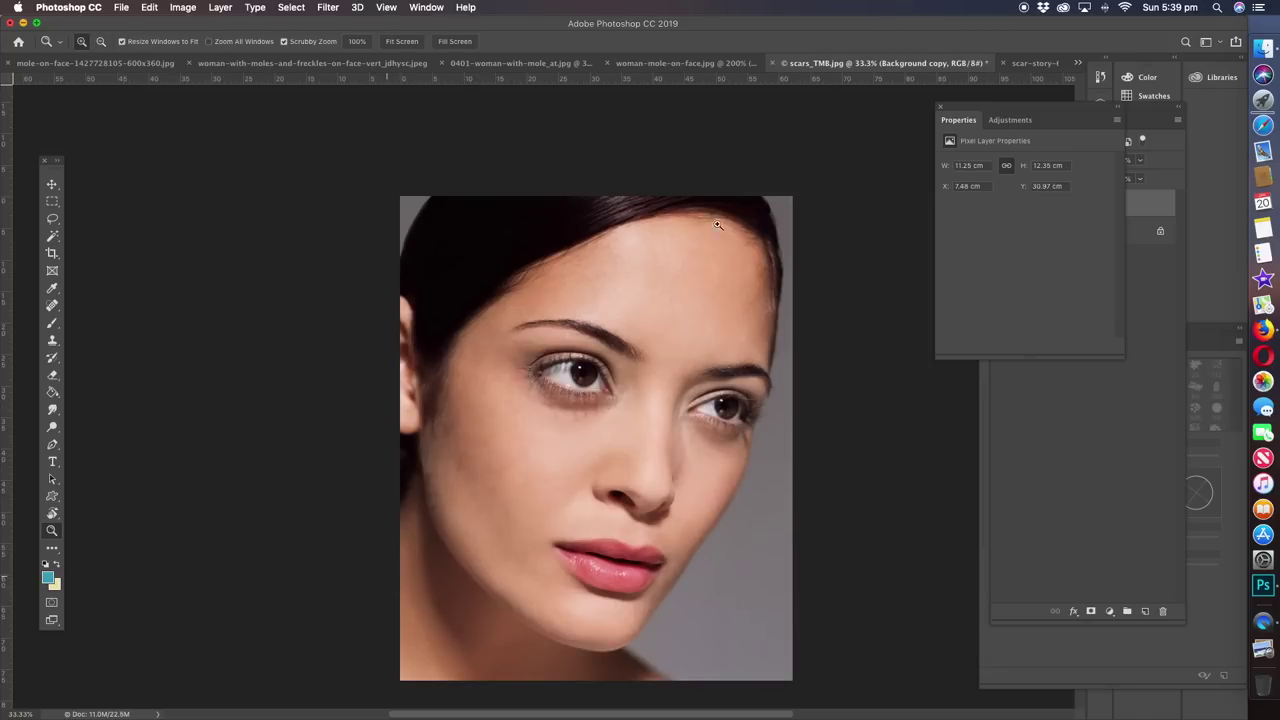
click(1030, 63)
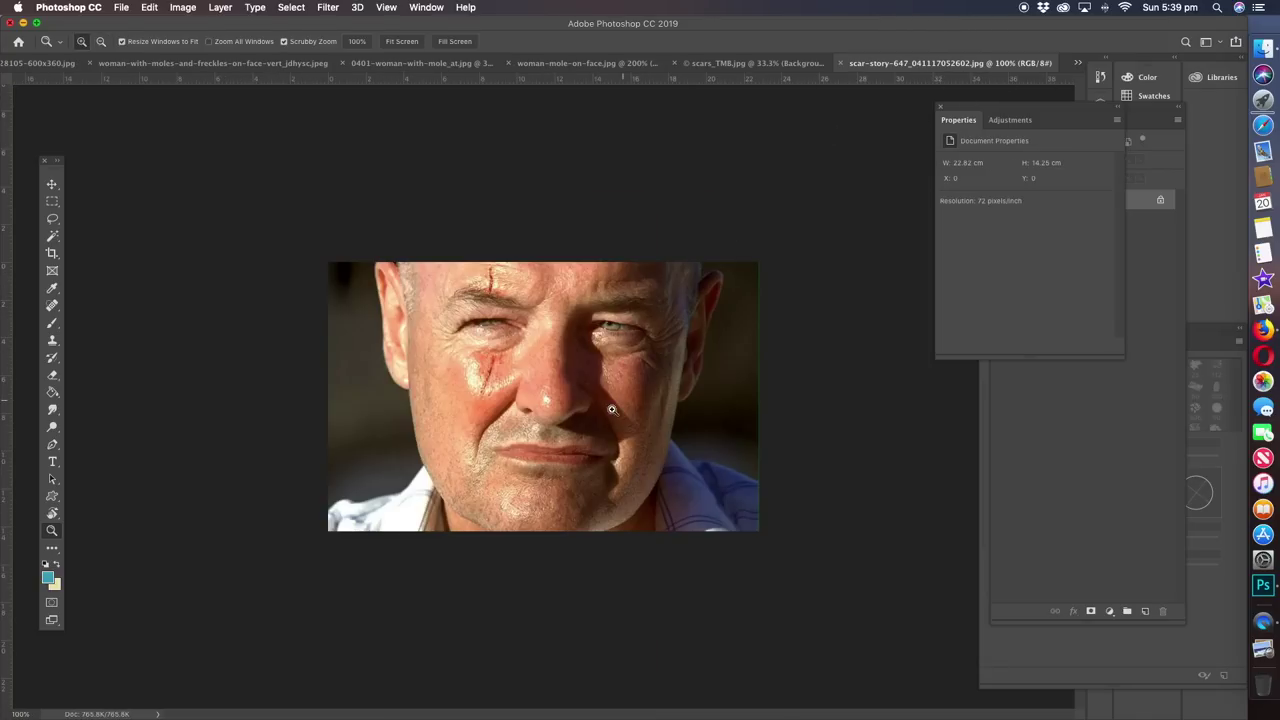
Zoom in closely on the cut under the man's eye and select the Spot Healing Brush.
click(512, 340)
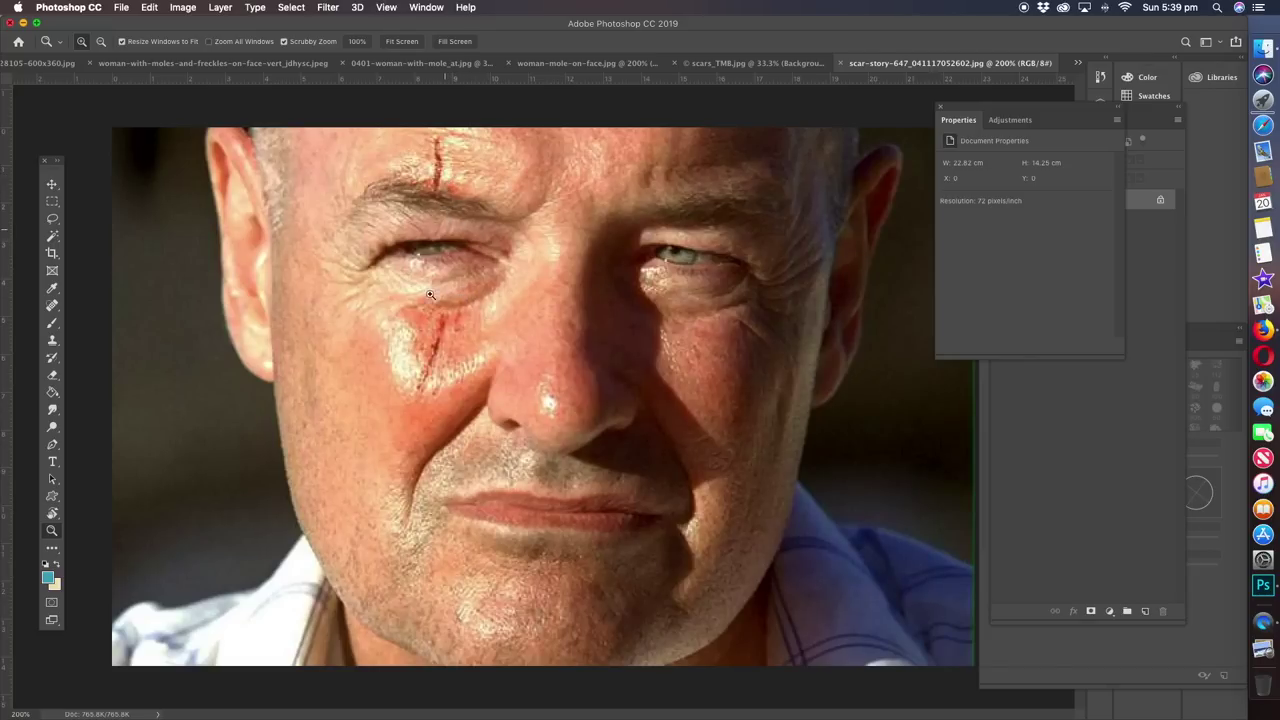
click(436, 336)
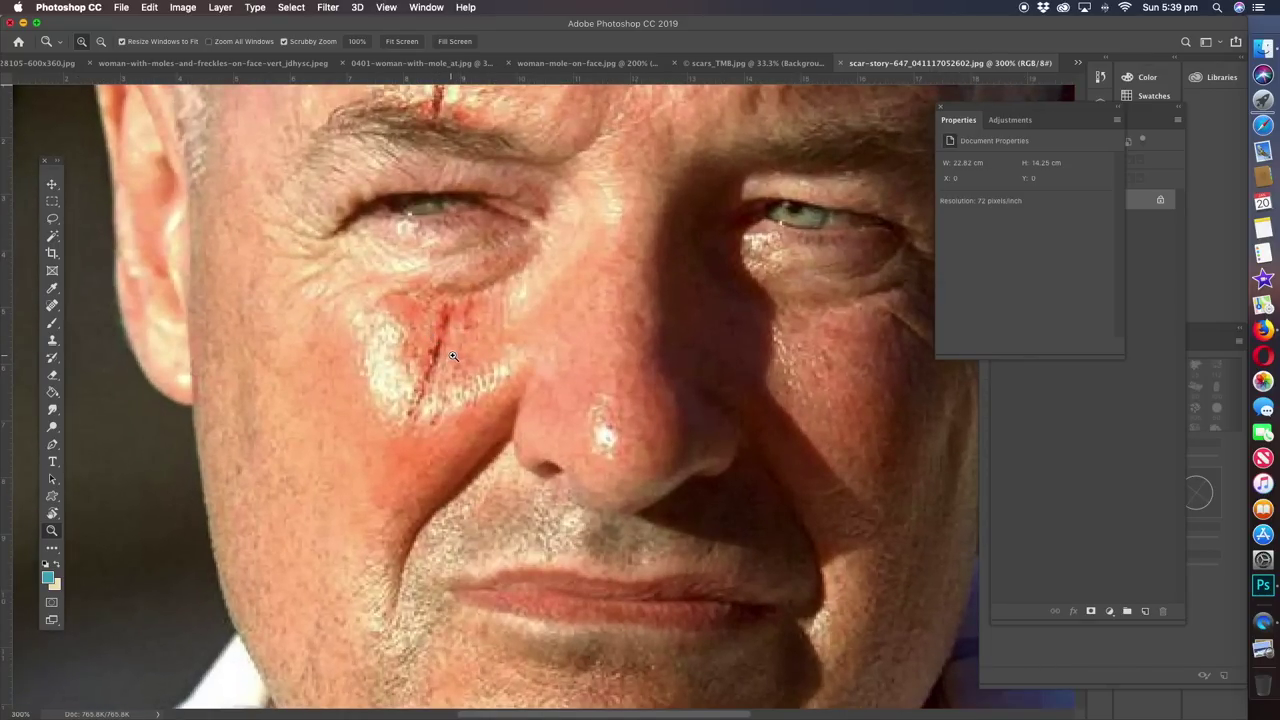
click(450, 355)
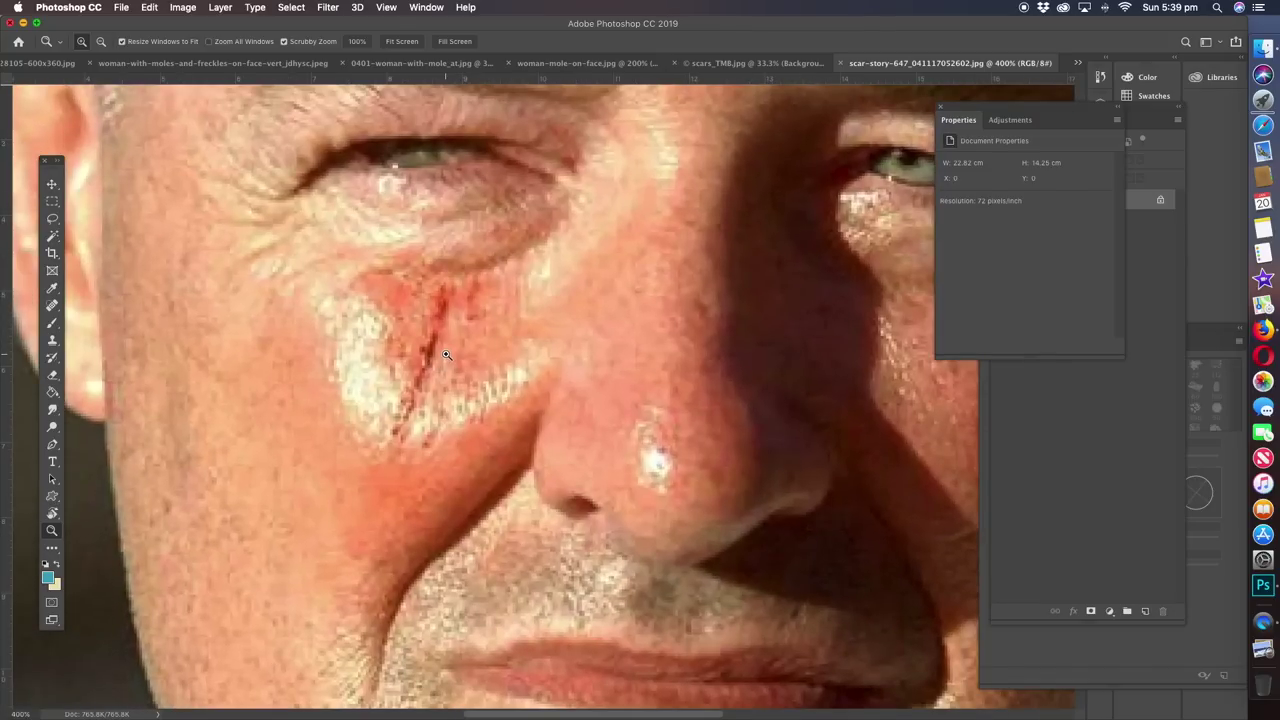
click(54, 305)
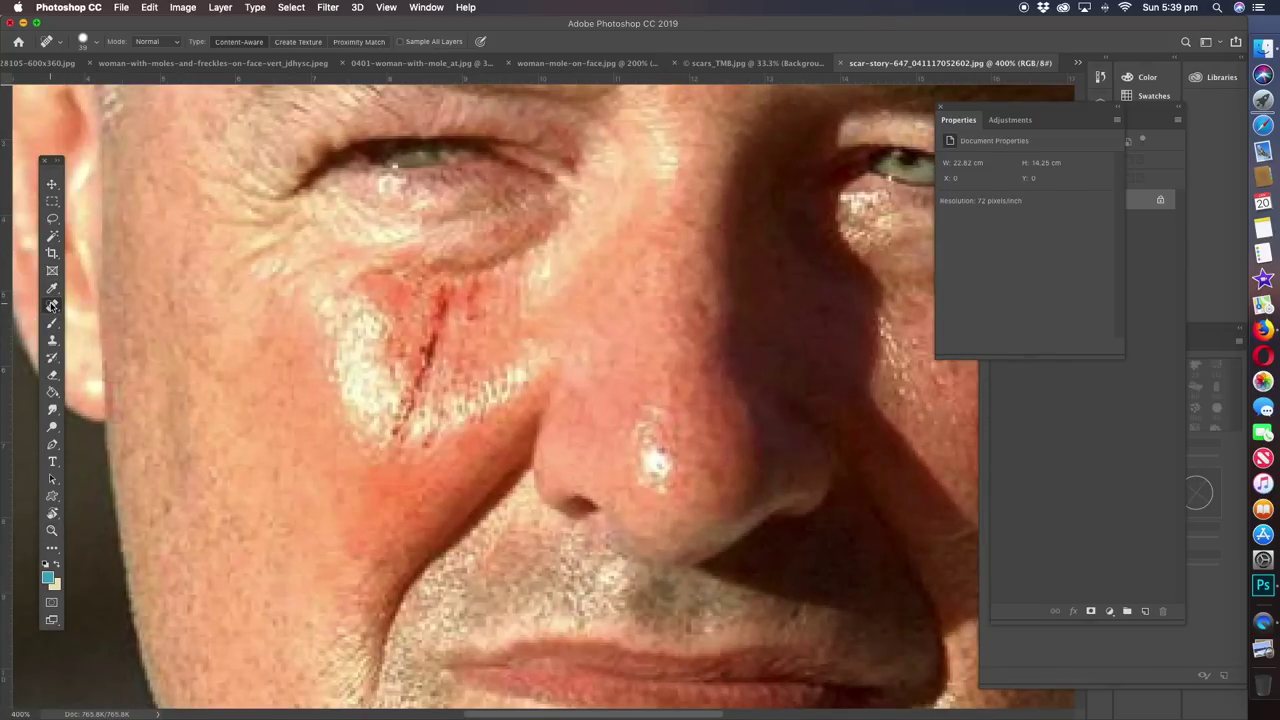
right_click(54, 305)
click(110, 302)
Paint away the cut below the eye, a small leftover spot, and the forehead scar.
mouse_move(447, 294)
mouse_down()
mouse_move(400, 388)
mouse_move(395, 448)
mouse_up()
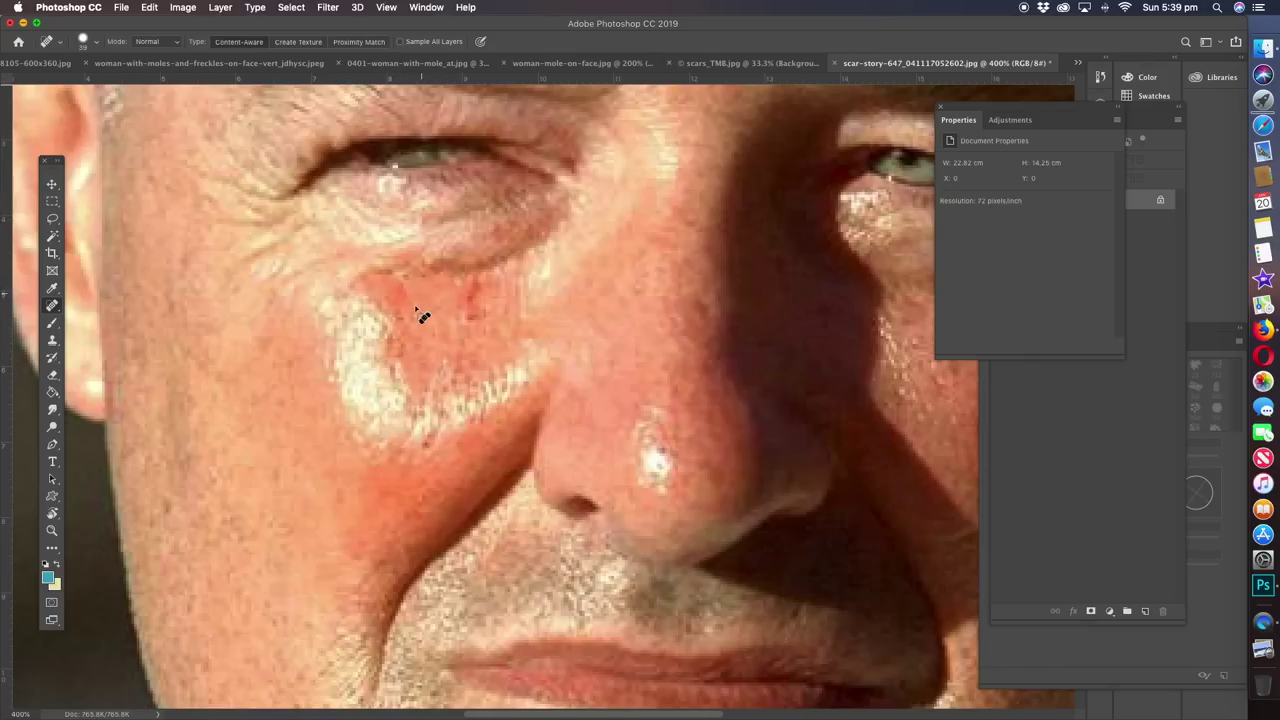
click(467, 297)
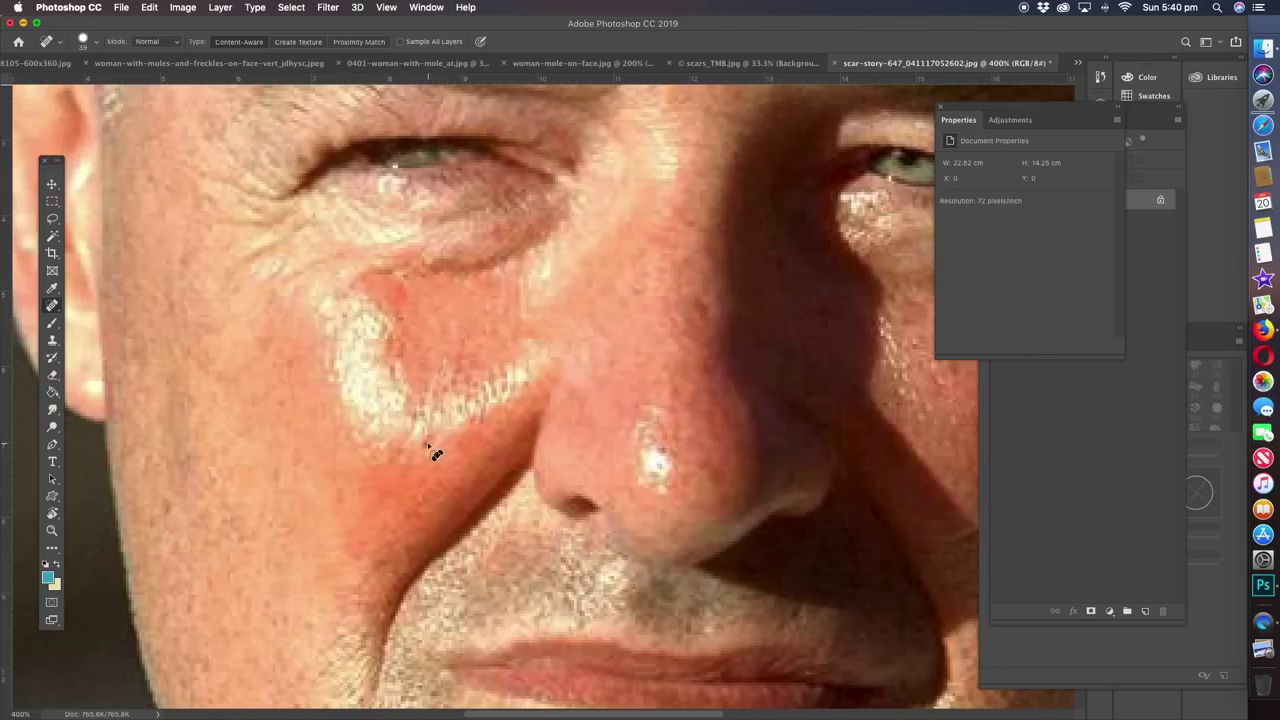
drag(445, 338, 395, 581)
drag(383, 230, 378, 270)
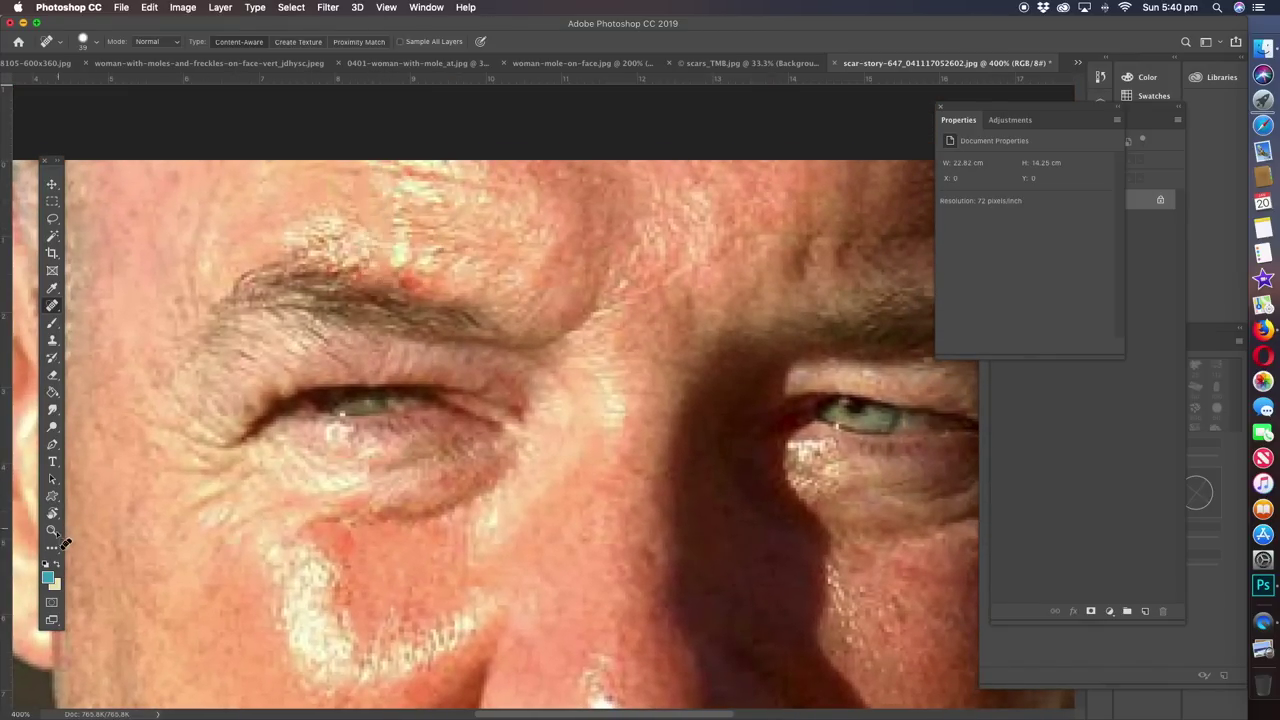
Zoom back out to the whole photo, then zoom in to check the healed face.
key(z)
alt+click(516, 409)
alt+click(516, 409)
click(565, 438)
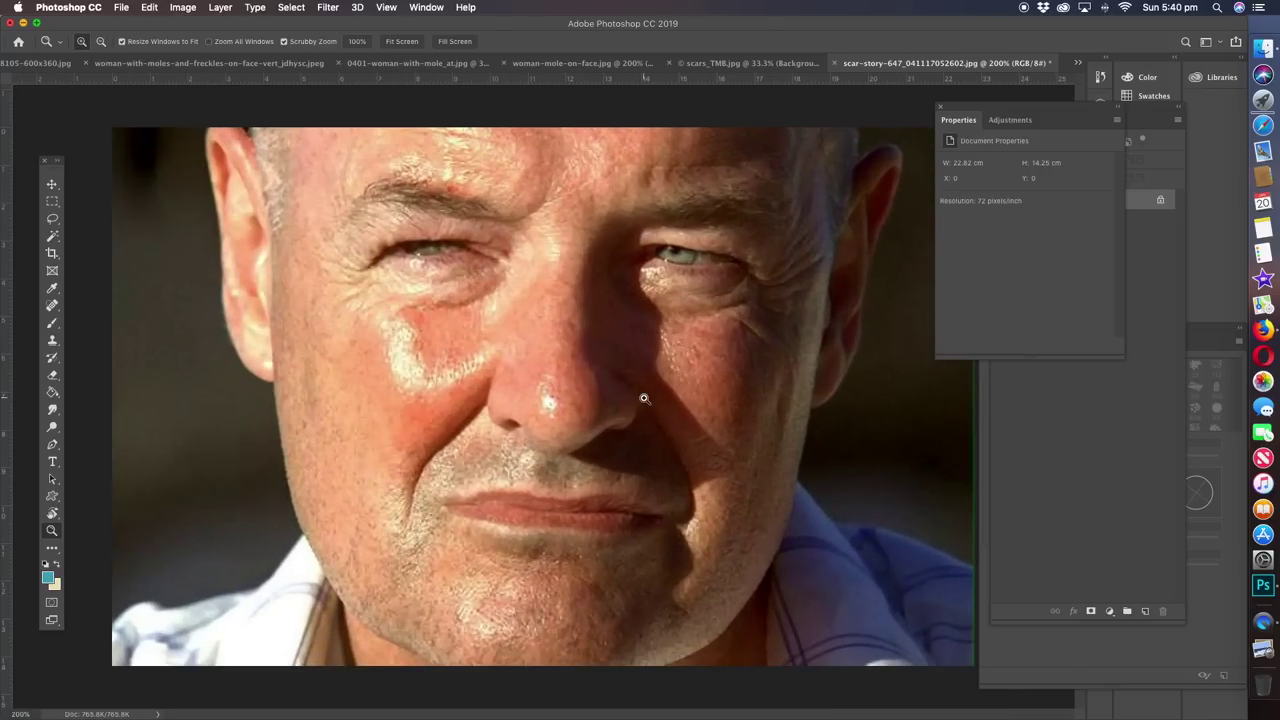